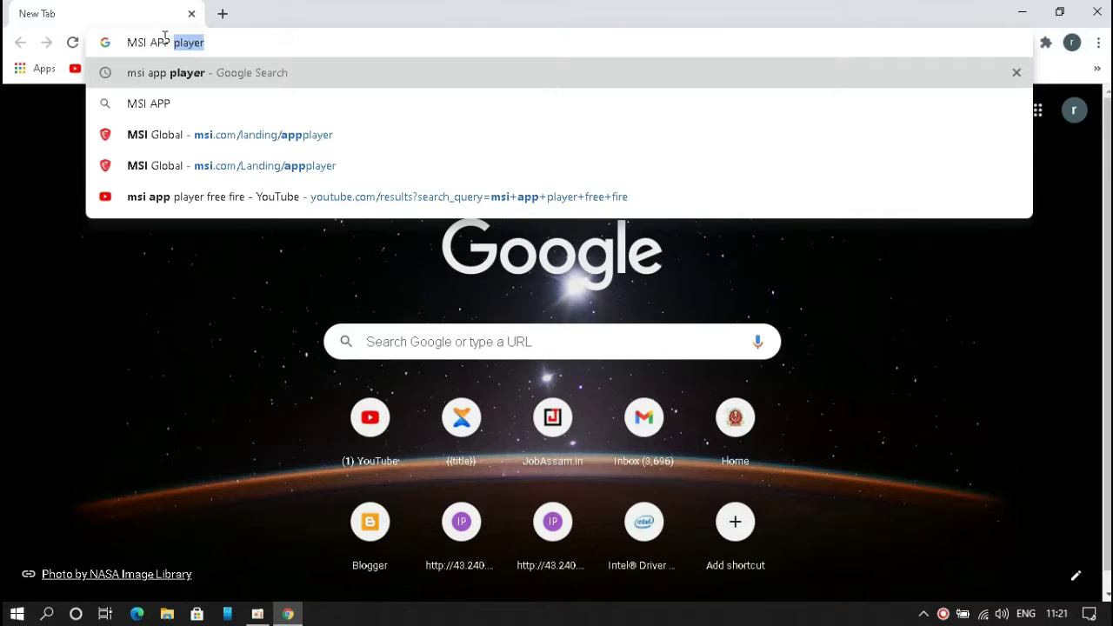
# Search Google for "msi app player" and open MSI's App Player landing page from the results
pyautogui.click(174, 76)
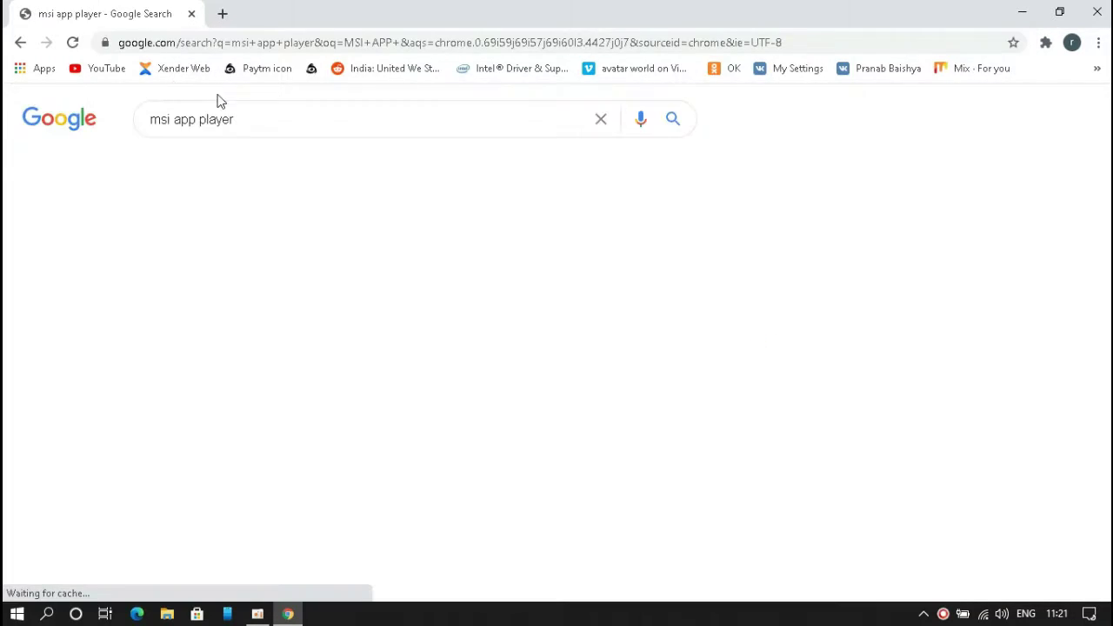
pyautogui.click(281, 252)
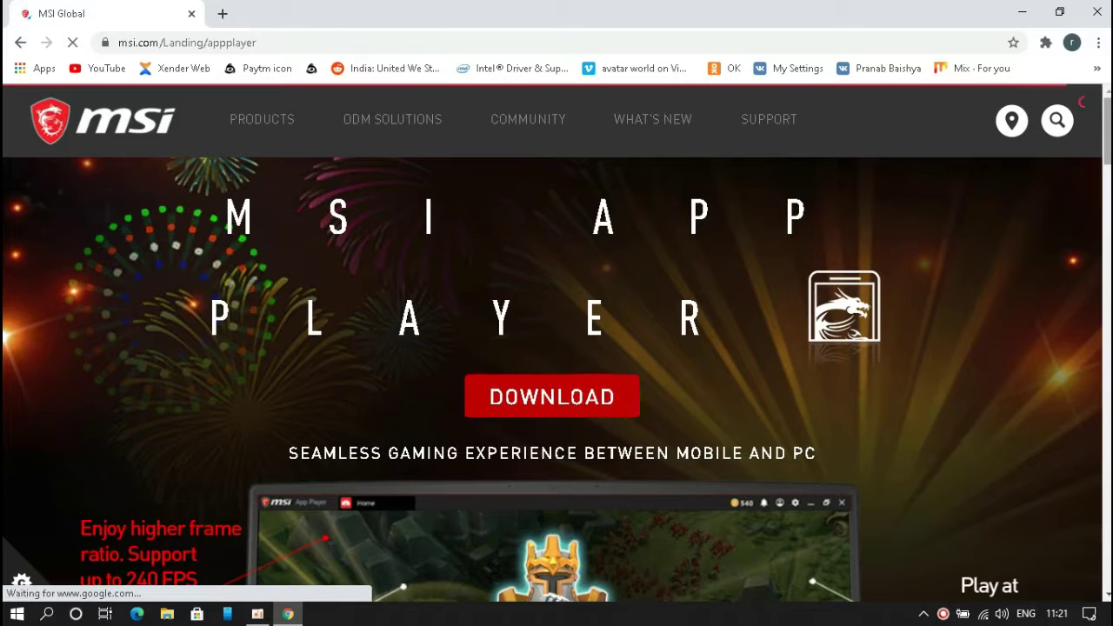
# Examine the App Player landing page's features, performance comparison and product sections, and return to its download area
pyautogui.scroll(-10, 1109, 235)
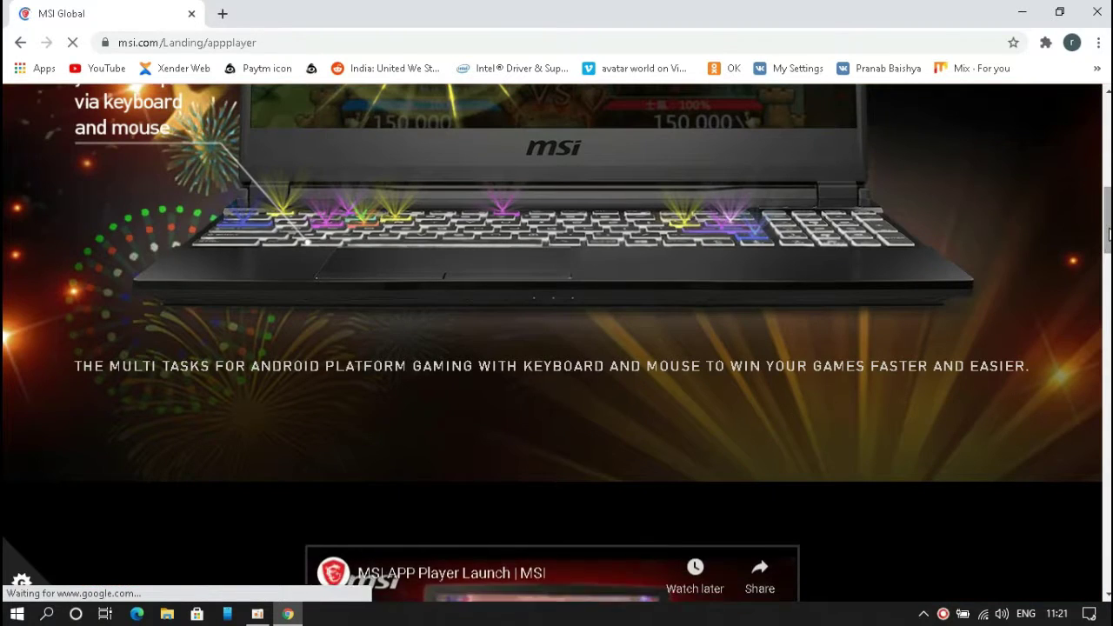
pyautogui.scroll(-5, 1108, 235)
pyautogui.scroll(-3, 556, 348)
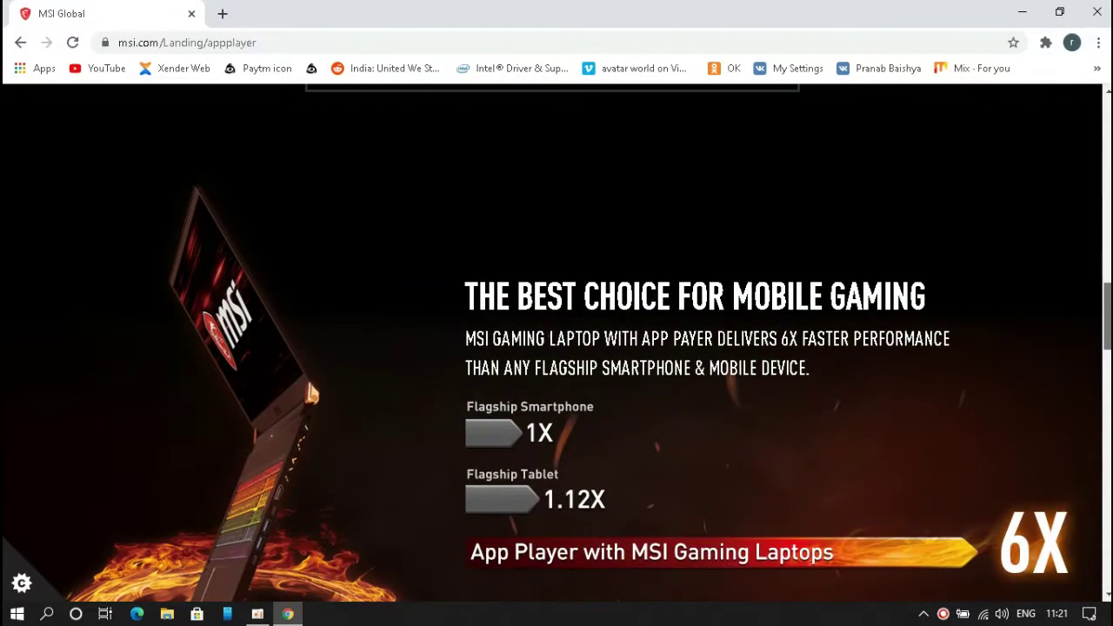
pyautogui.scroll(-4, 557, 348)
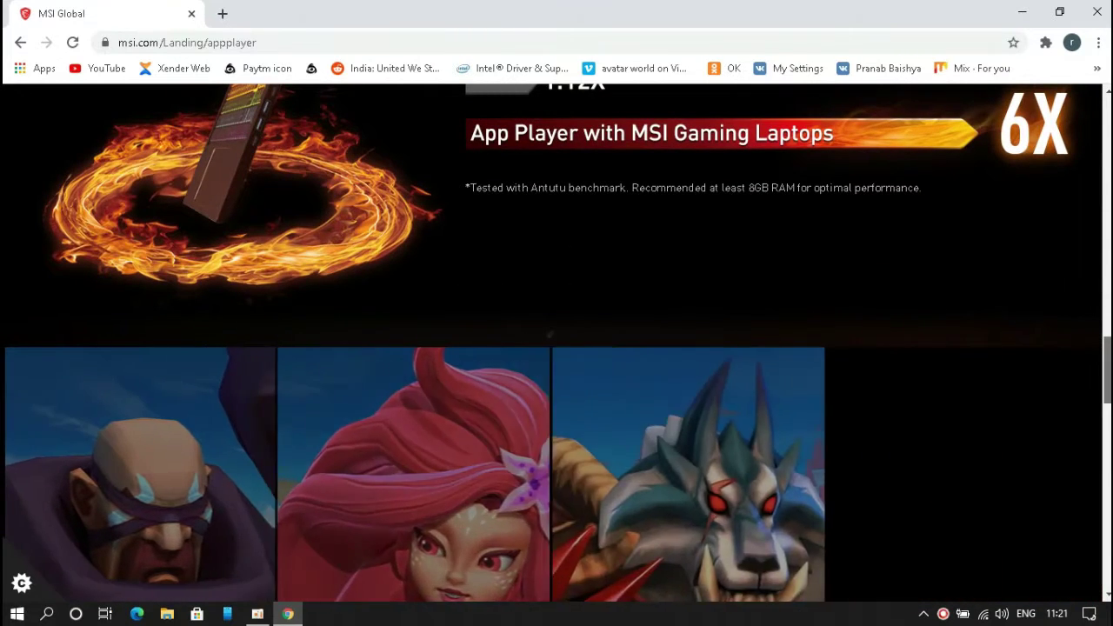
pyautogui.scroll(-4, 557, 348)
pyautogui.scroll(-1, 556, 347)
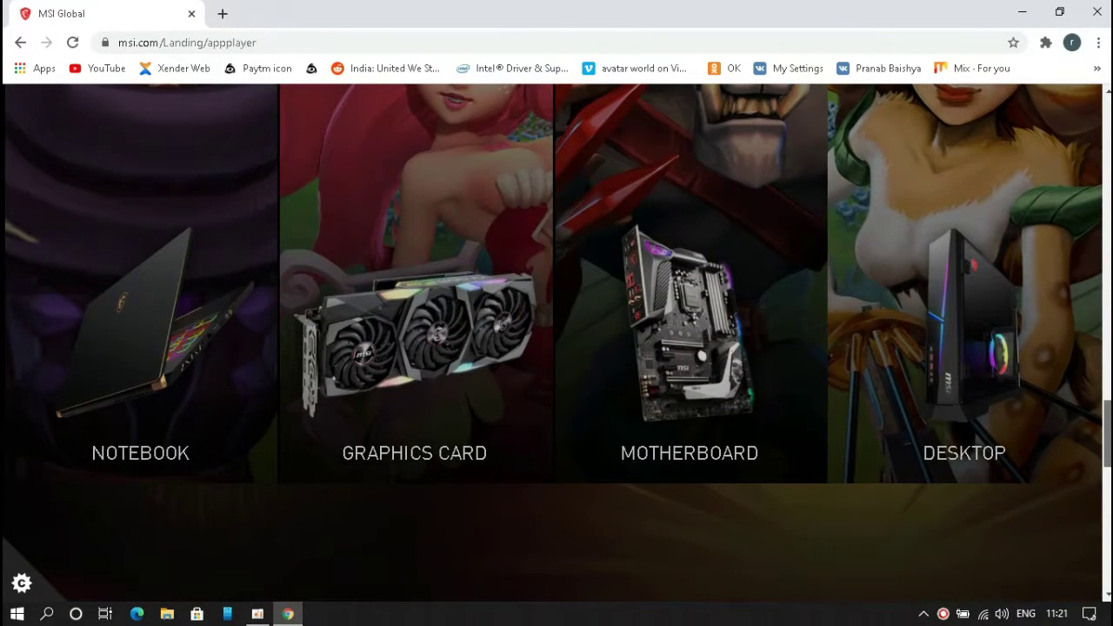
pyautogui.scroll(15, 546, 406)
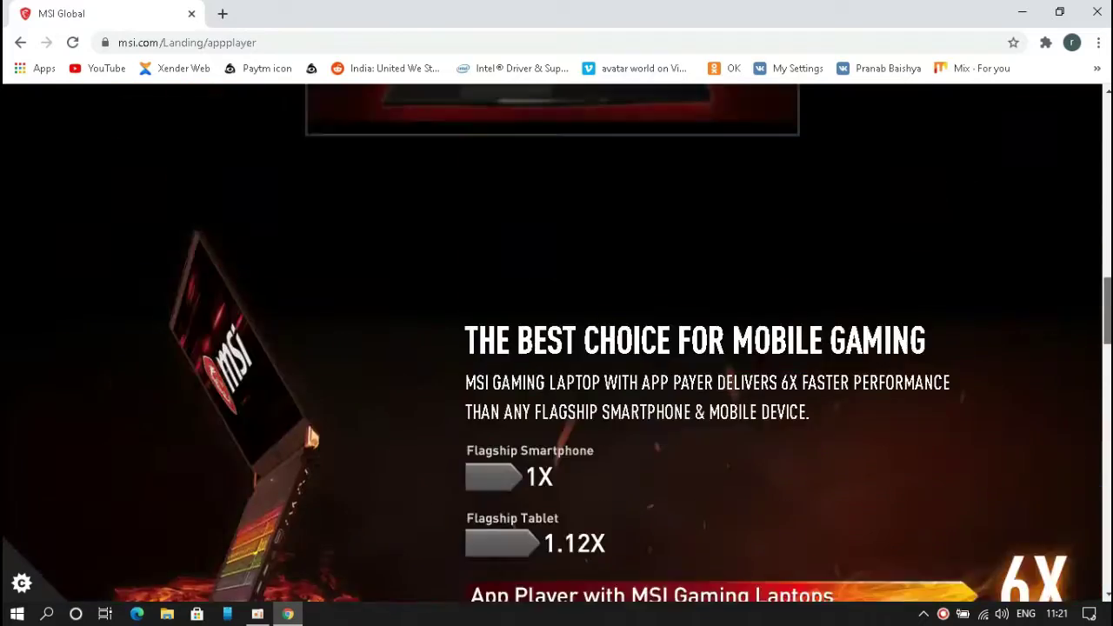
pyautogui.scroll(5, 545, 407)
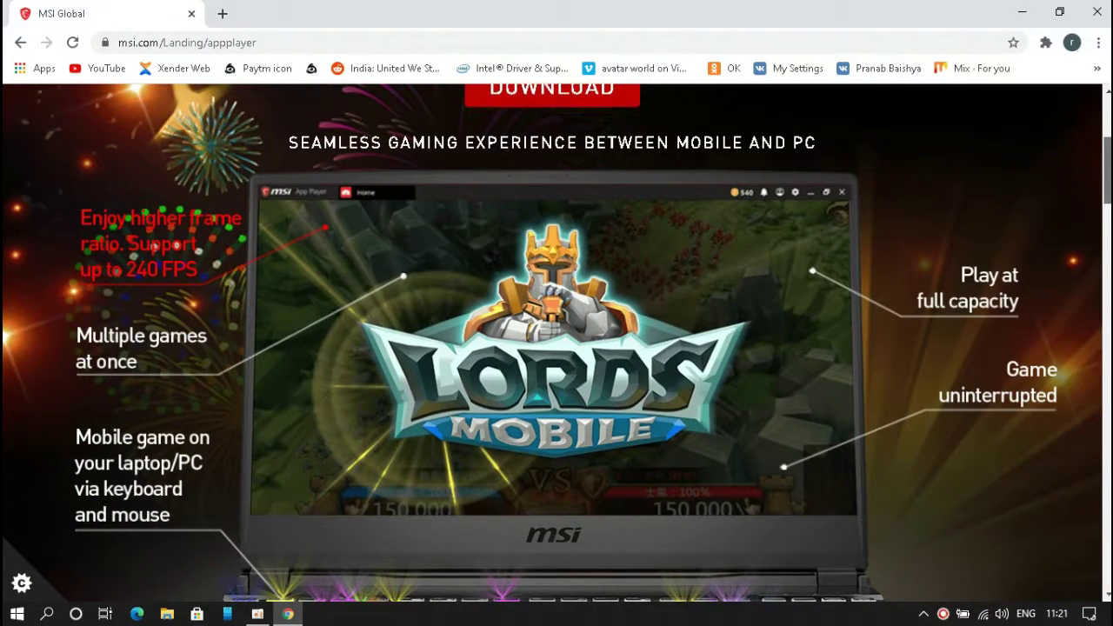
pyautogui.scroll(3, 557, 348)
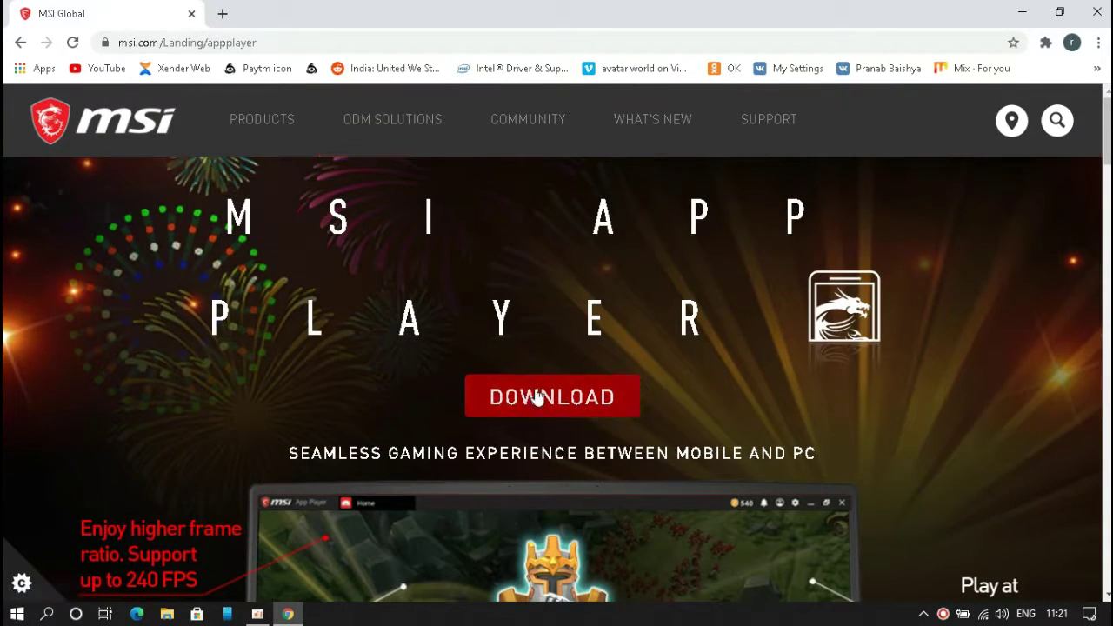
# Start the MSI App Player download, dismiss the save dialog without saving the archive, and close the browser
pyautogui.click(561, 401)
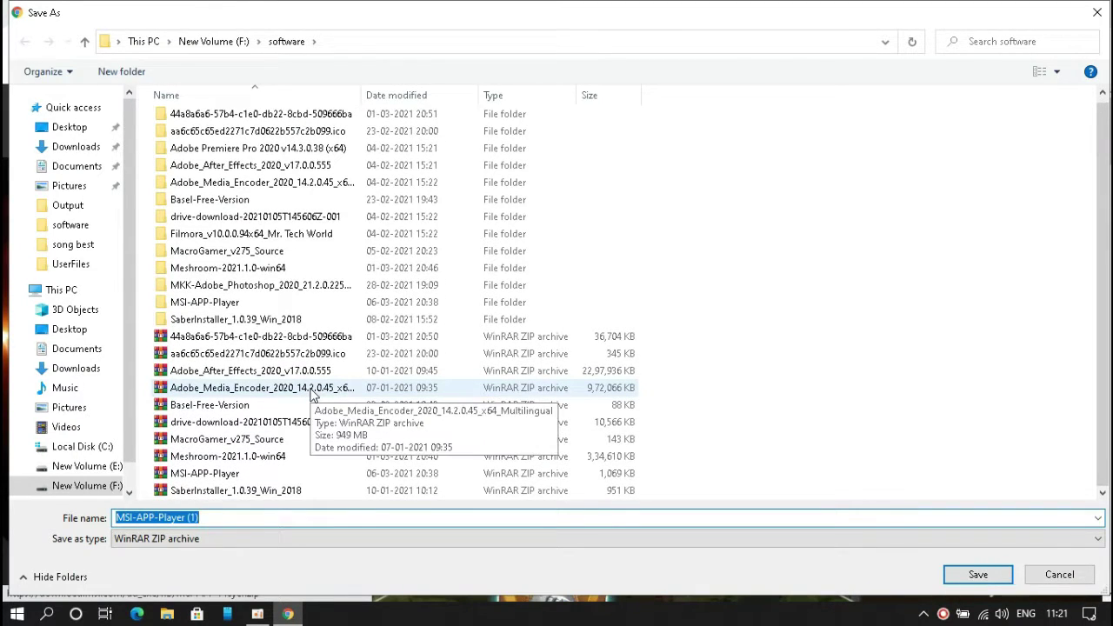
pyautogui.click(1097, 12)
pyautogui.click(1096, 10)
# Launch MSI App Player from its desktop shortcut and reposition its window while it loads
pyautogui.moveTo(771, 189); pyautogui.dragTo(715, 275)
pyautogui.doubleClick(715, 282)
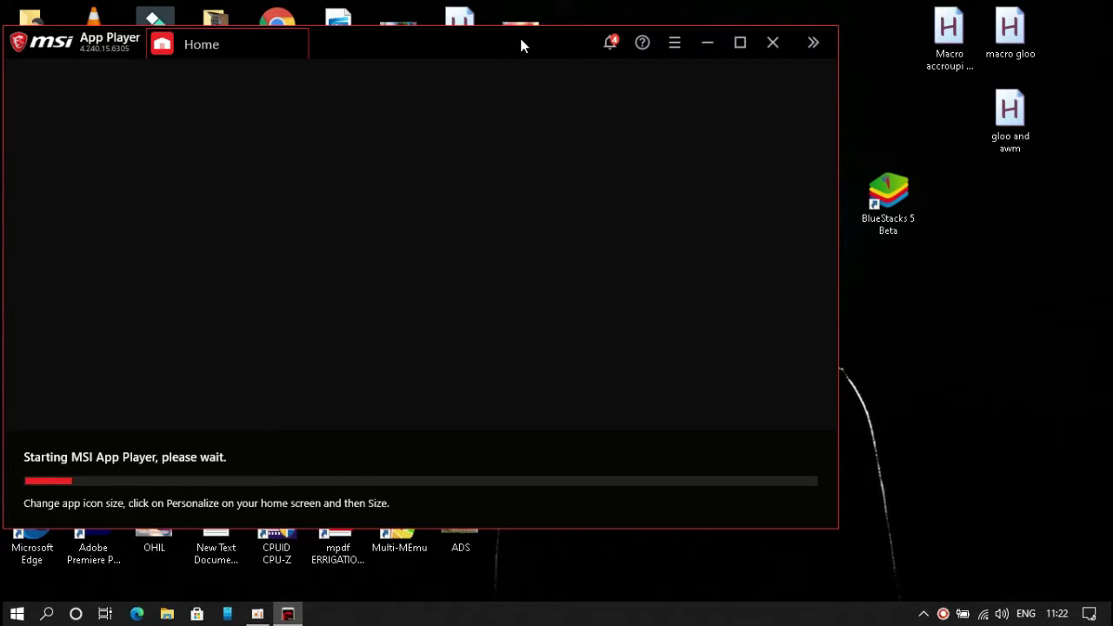
pyautogui.moveTo(496, 34); pyautogui.dragTo(559, 36)
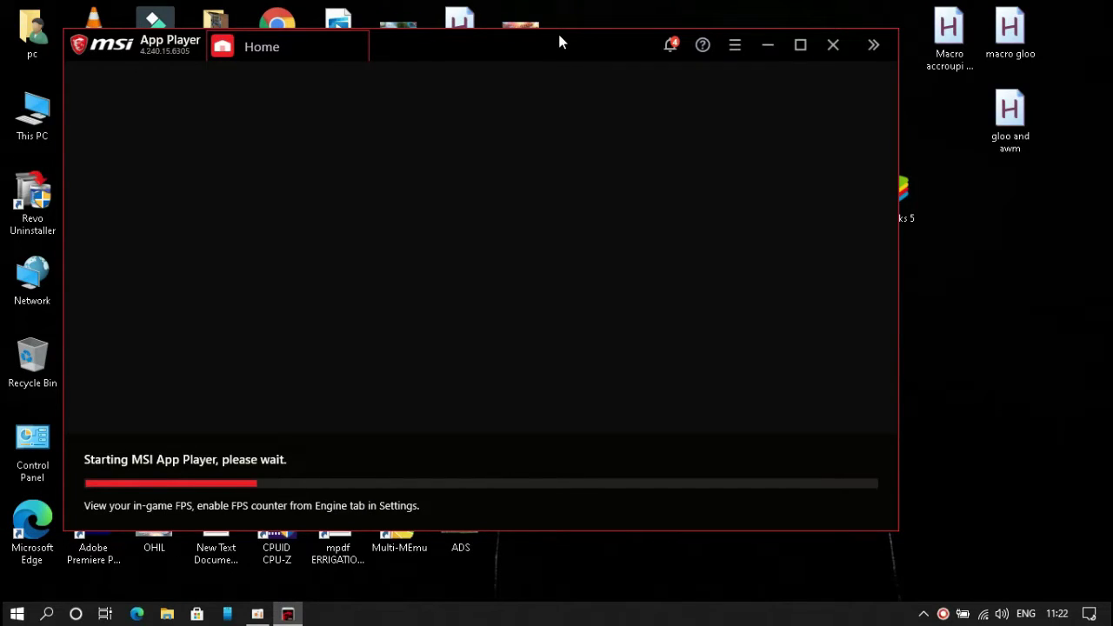
pyautogui.moveTo(559, 36); pyautogui.dragTo(599, 36)
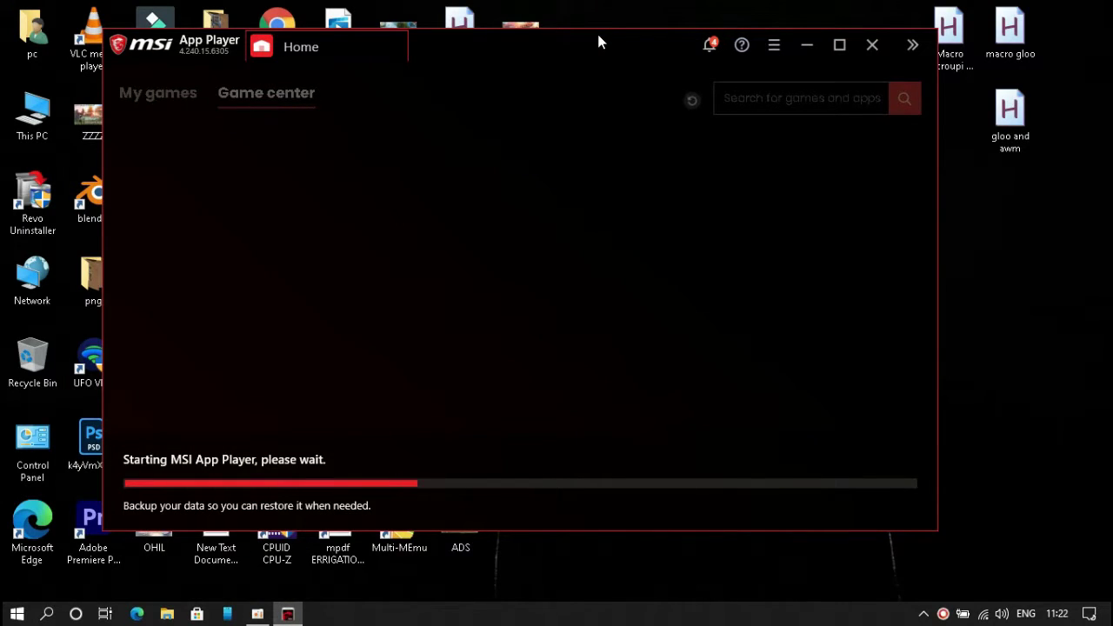
# Switch to Windows Settings and open the Graphics settings page from the Gaming category
pyautogui.press('super+i')
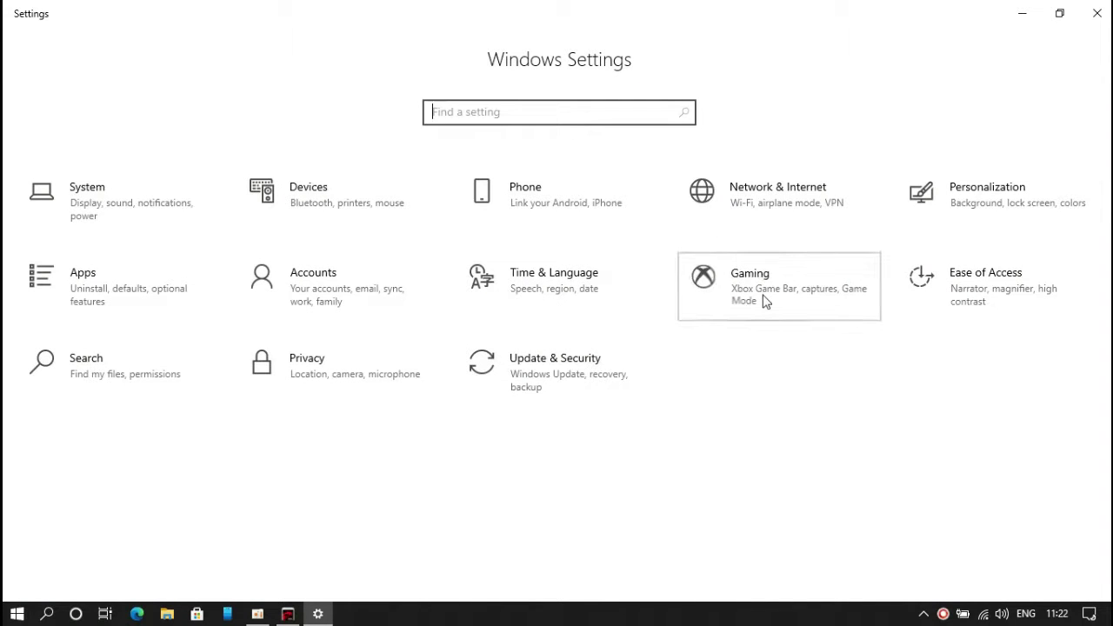
pyautogui.click(765, 302)
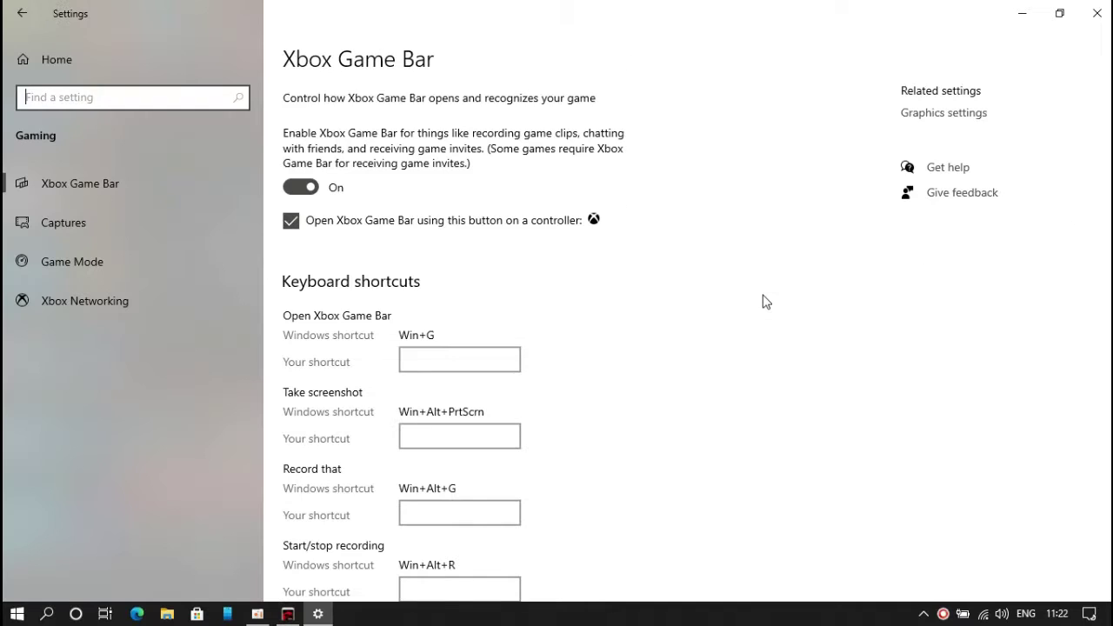
pyautogui.click(932, 115)
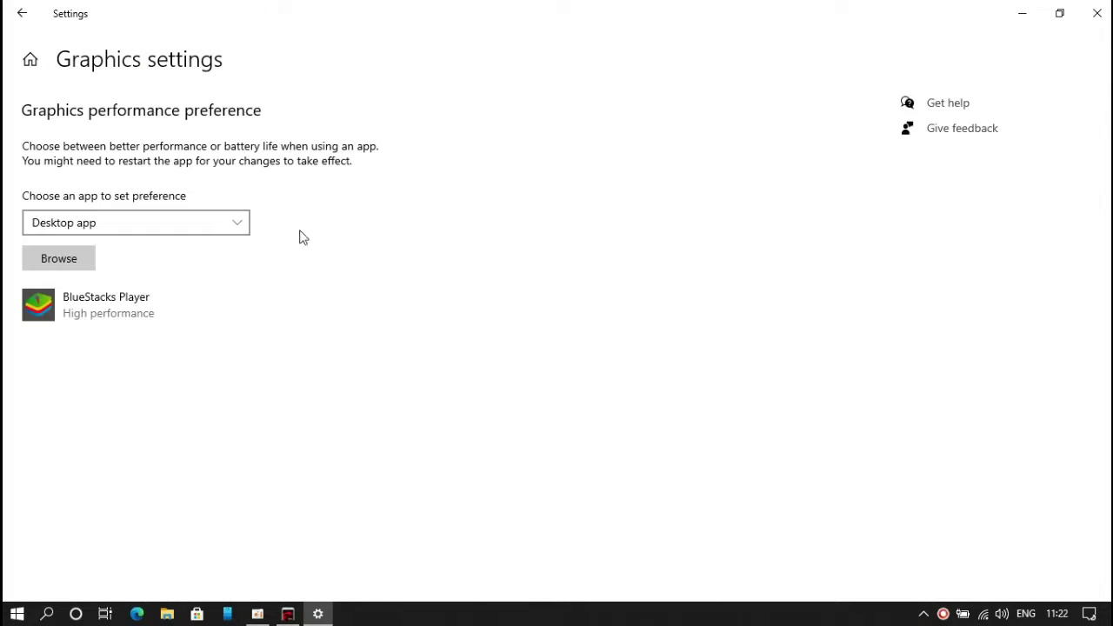
# Add HD-Player from C:\Program Files\BlueStacks_msi2 as a desktop app in the graphics performance preferences
pyautogui.click(56, 259)
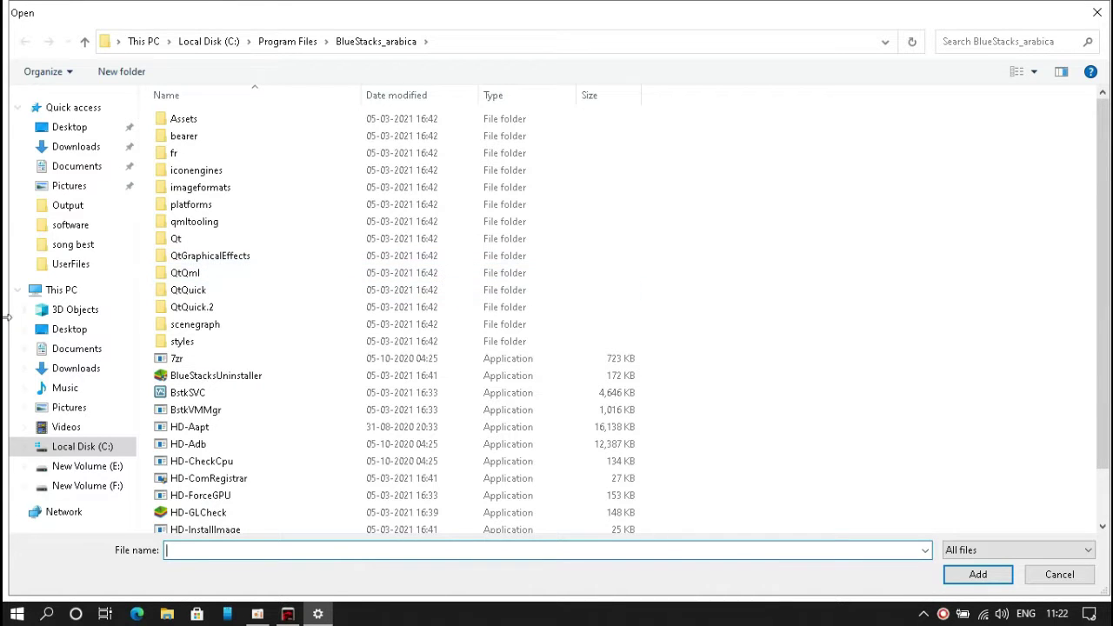
pyautogui.click(314, 46)
pyautogui.click(217, 195)
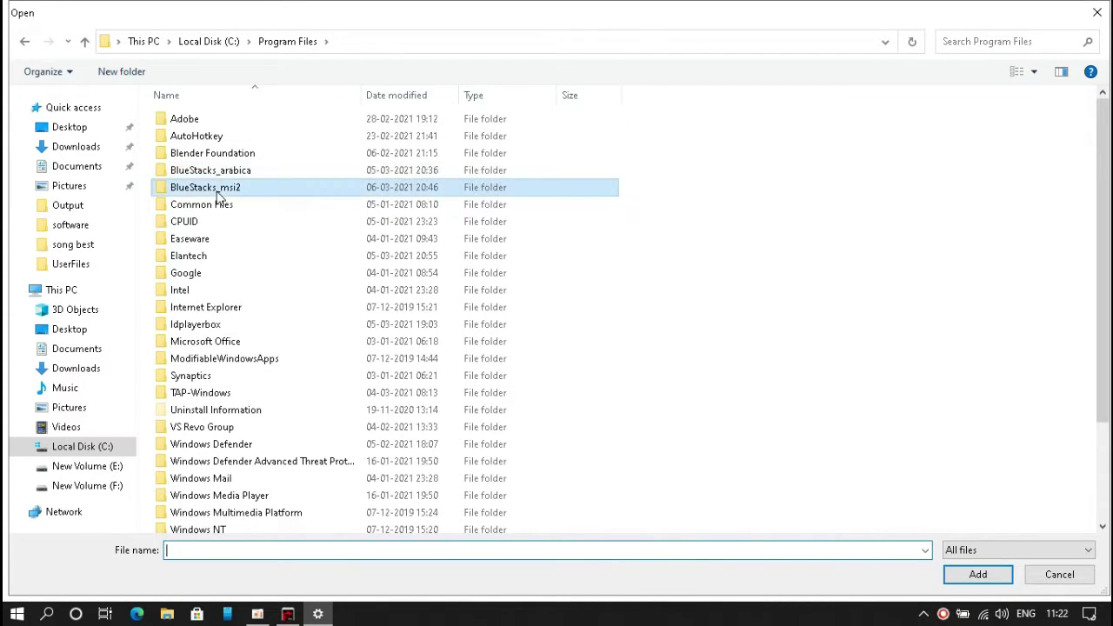
pyautogui.doubleClick(264, 194)
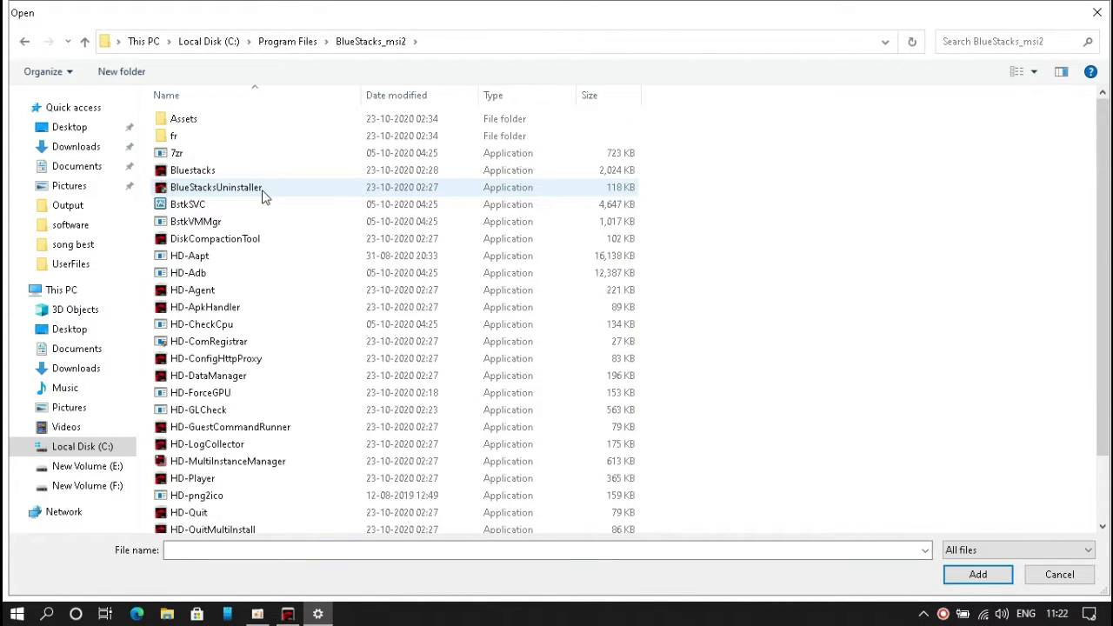
pyautogui.click(261, 174)
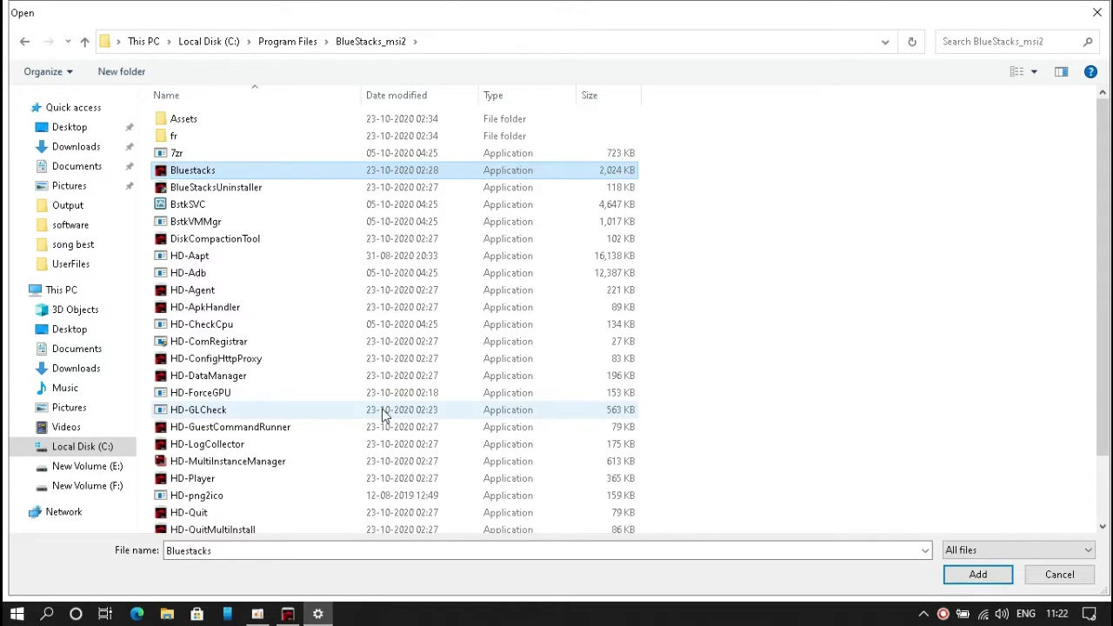
pyautogui.click(305, 488)
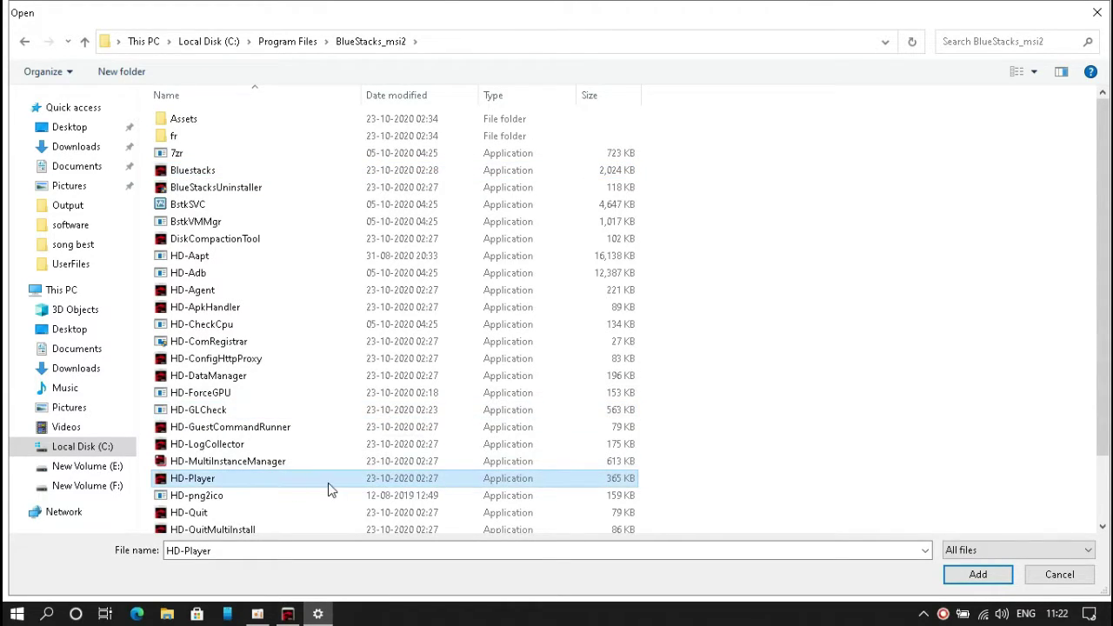
pyautogui.scroll(-2, 328, 483)
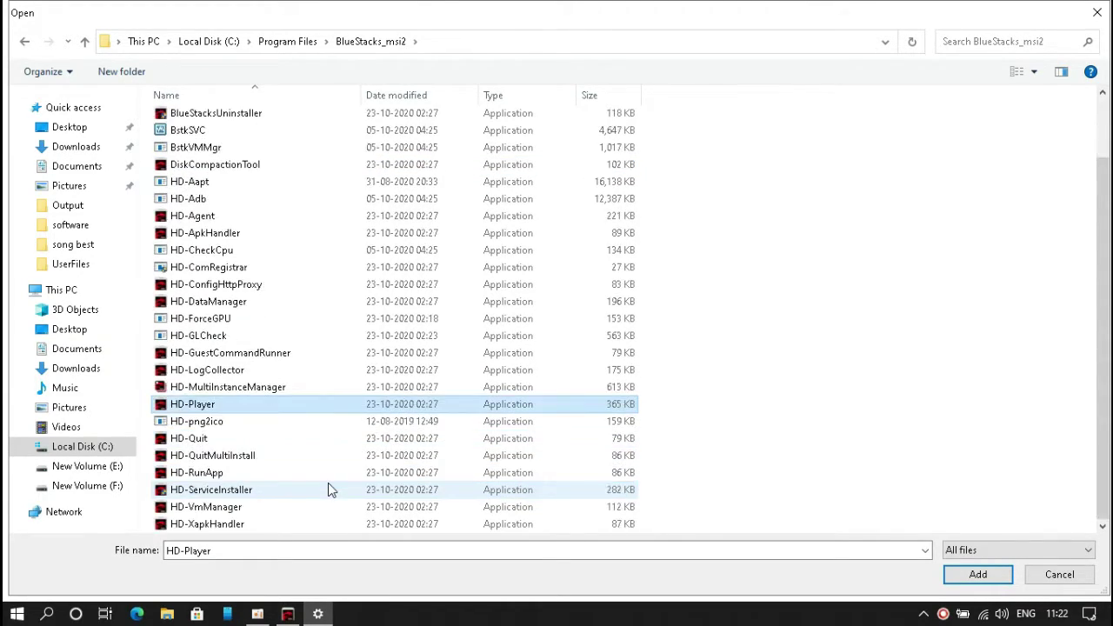
pyautogui.click(972, 578)
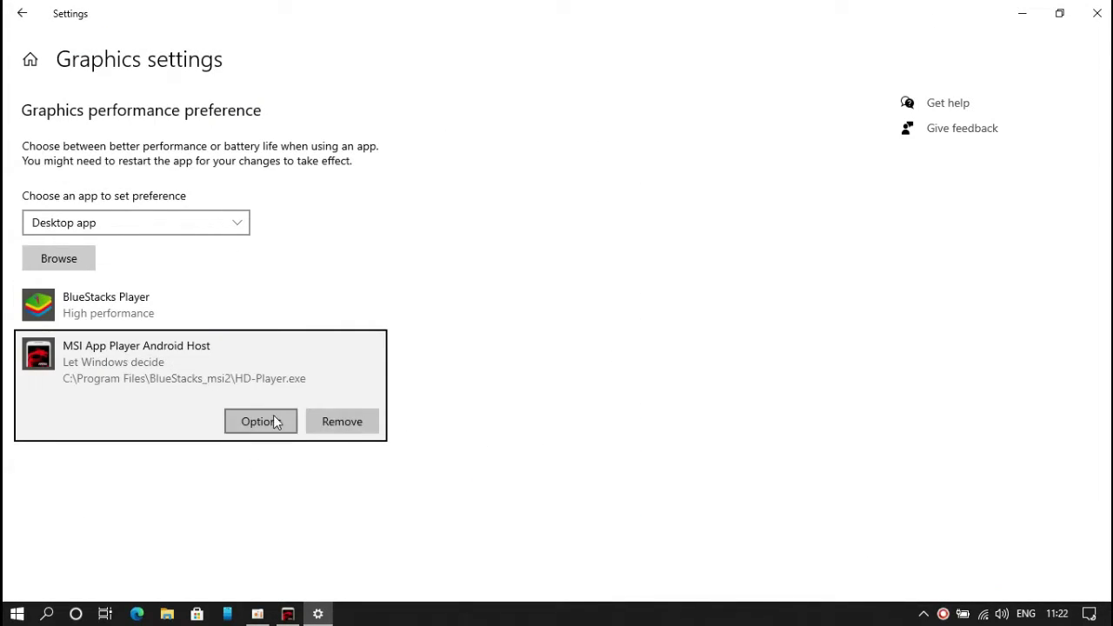
# Set the graphics preference of MSI App Player Android Host to High performance and save it
pyautogui.click(272, 421)
pyautogui.click(449, 346)
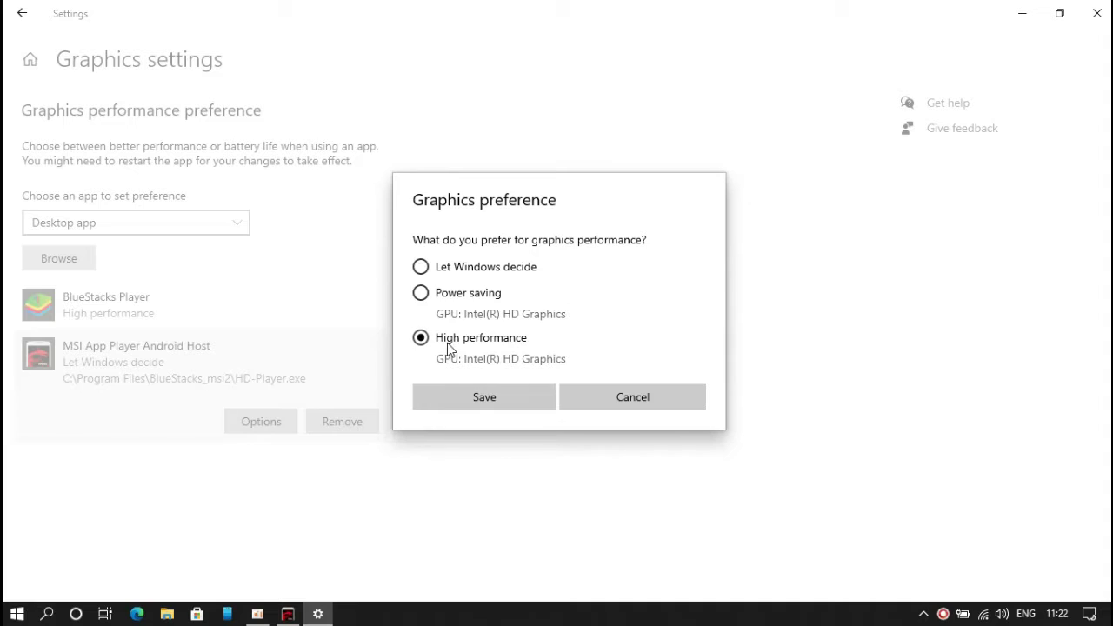
pyautogui.click(516, 401)
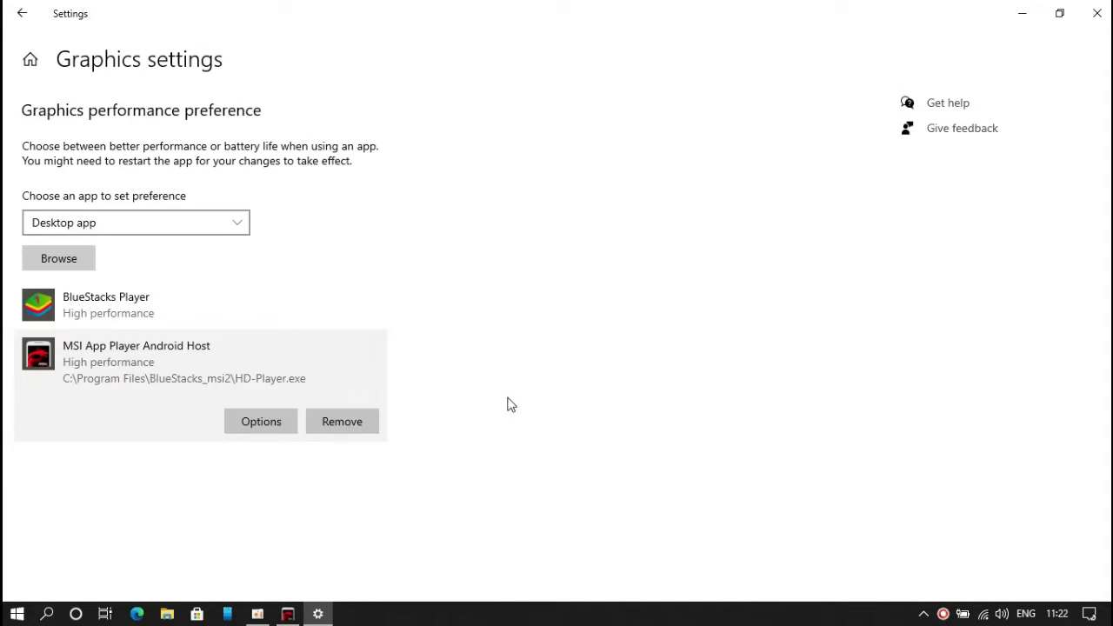
# Locate the Free Fire desktop shortcut's target, HD-RunApp in BlueStacks_msi2, and add it to the graphics performance preferences
pyautogui.click(60, 262)
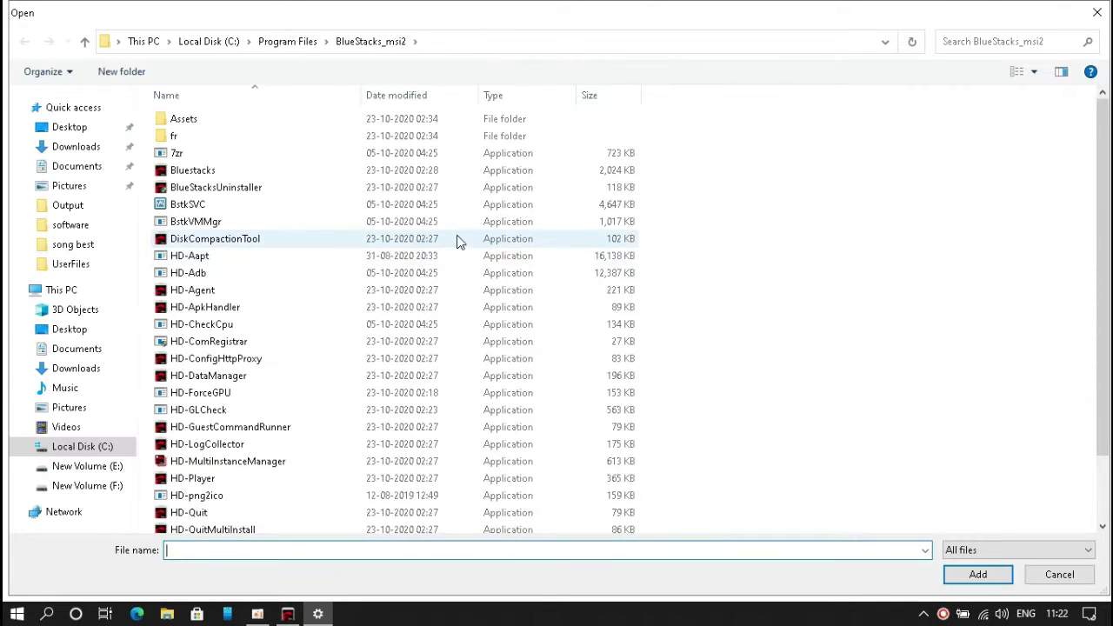
pyautogui.scroll(-1, 333, 391)
pyautogui.scroll(1, 313, 393)
pyautogui.click(63, 331)
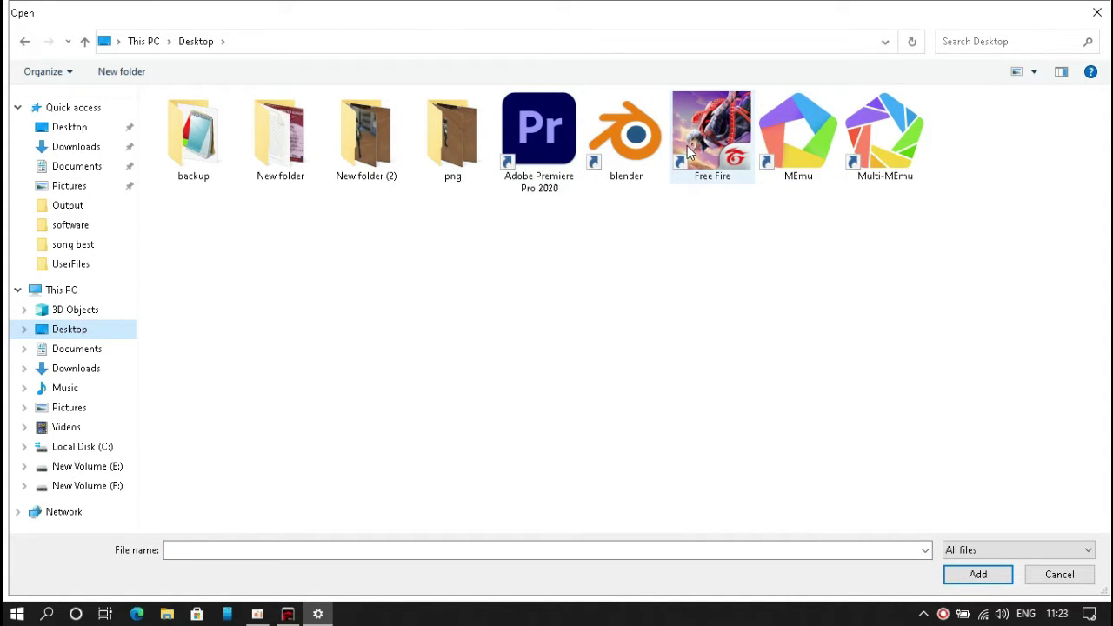
pyautogui.click(690, 154)
pyautogui.click(690, 153)
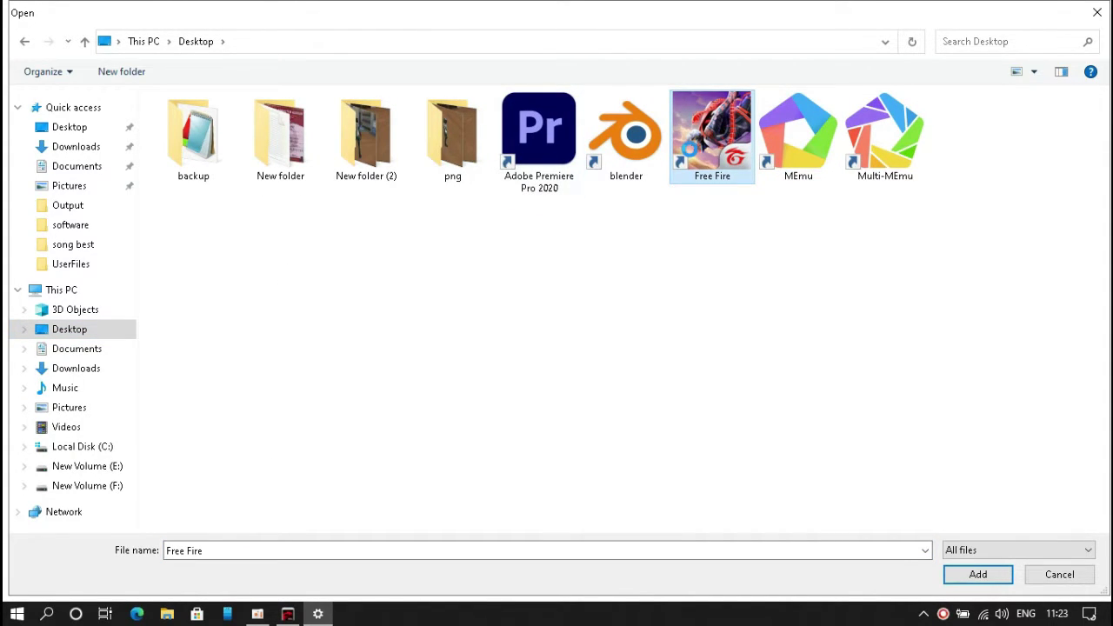
pyautogui.rightClick(691, 150)
pyautogui.click(713, 203)
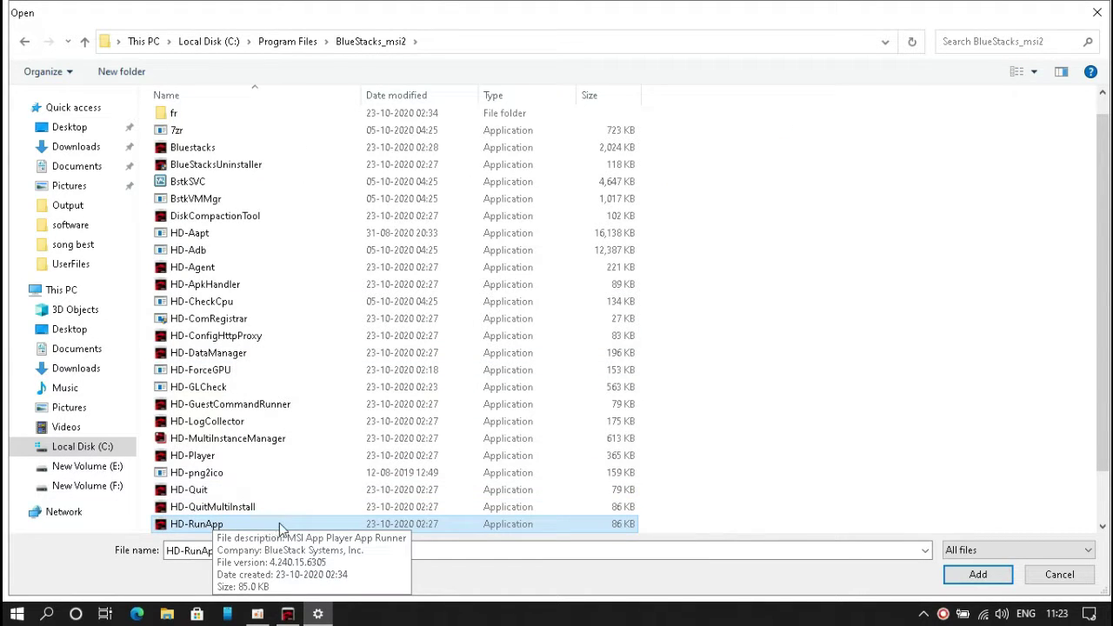
pyautogui.click(967, 574)
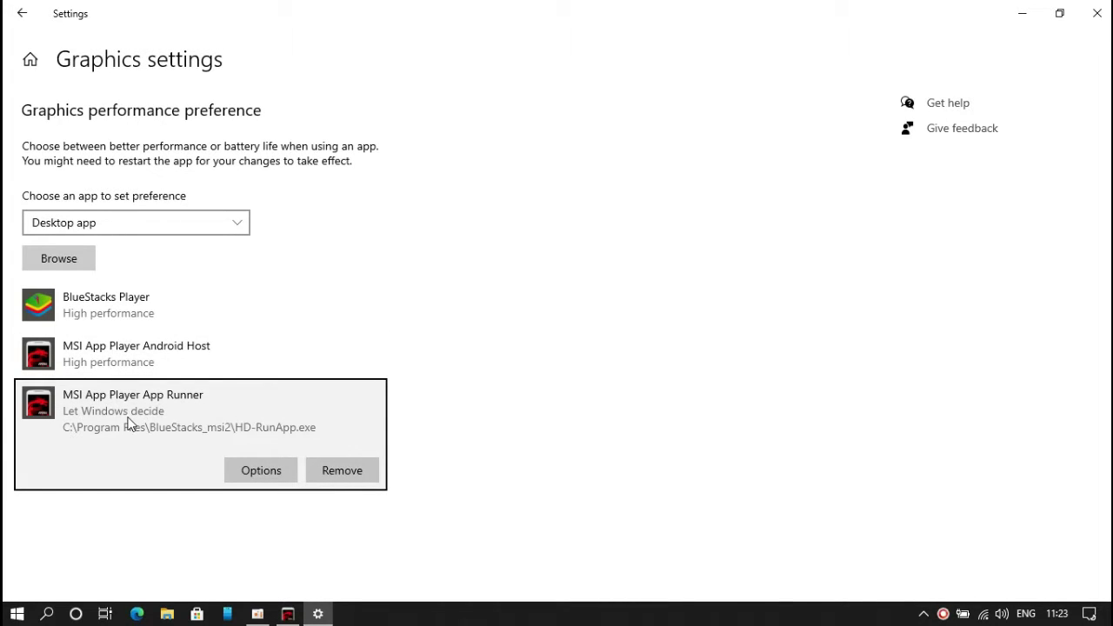
# Set the graphics preference of MSI App Player App Runner to High performance and save it
pyautogui.click(252, 468)
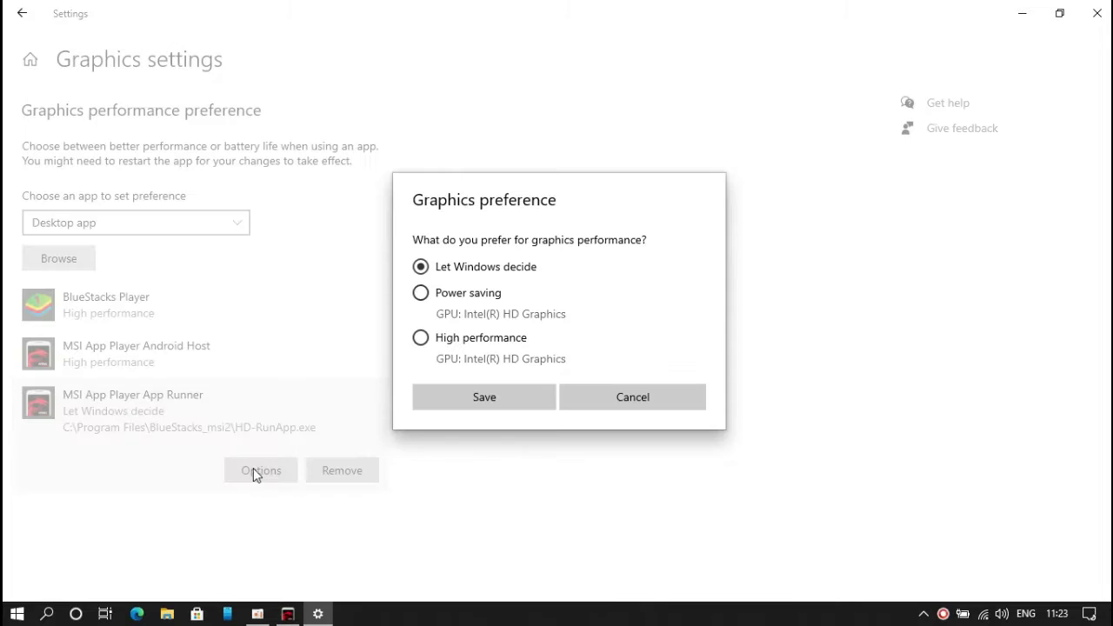
pyautogui.click(421, 338)
pyautogui.click(460, 397)
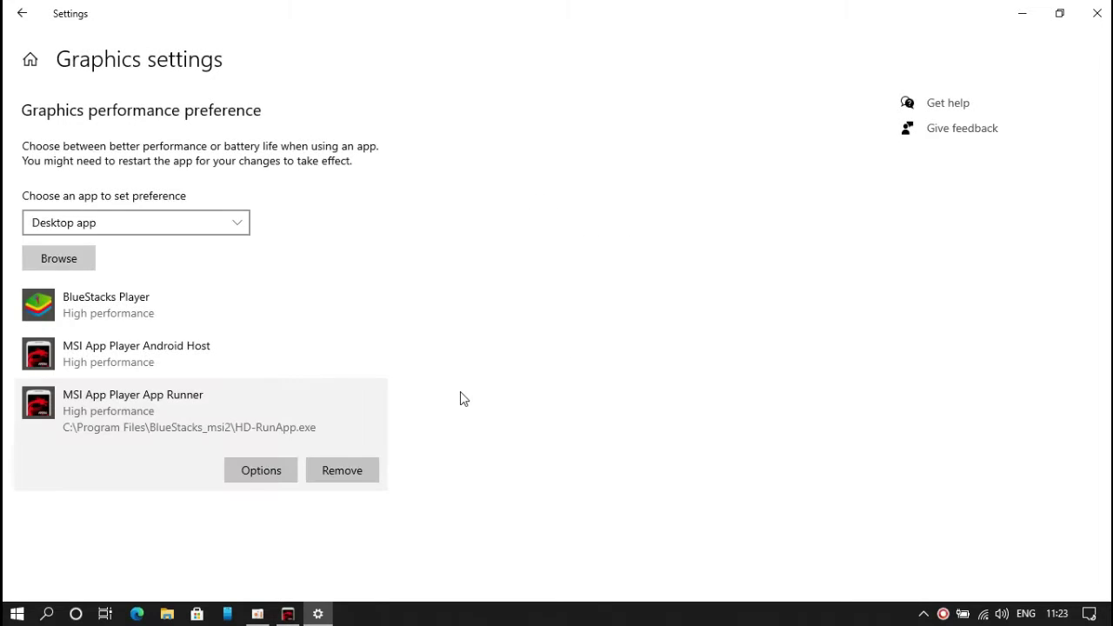
# Close Windows Settings and launch Free Fire from My games in MSI App Player
pyautogui.click(1097, 13)
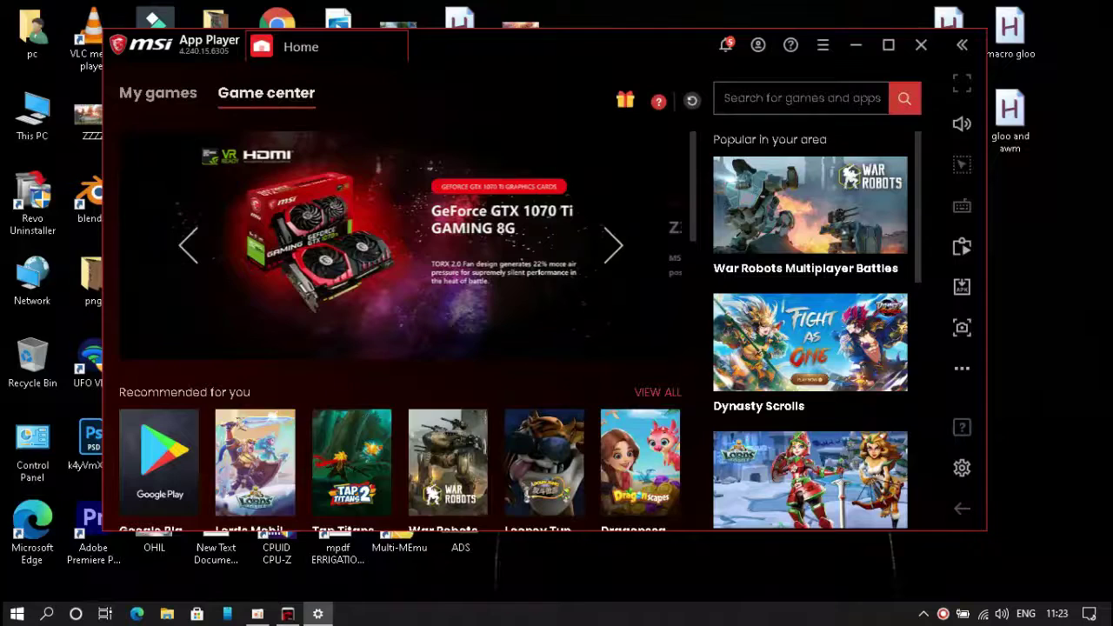
pyautogui.click(160, 94)
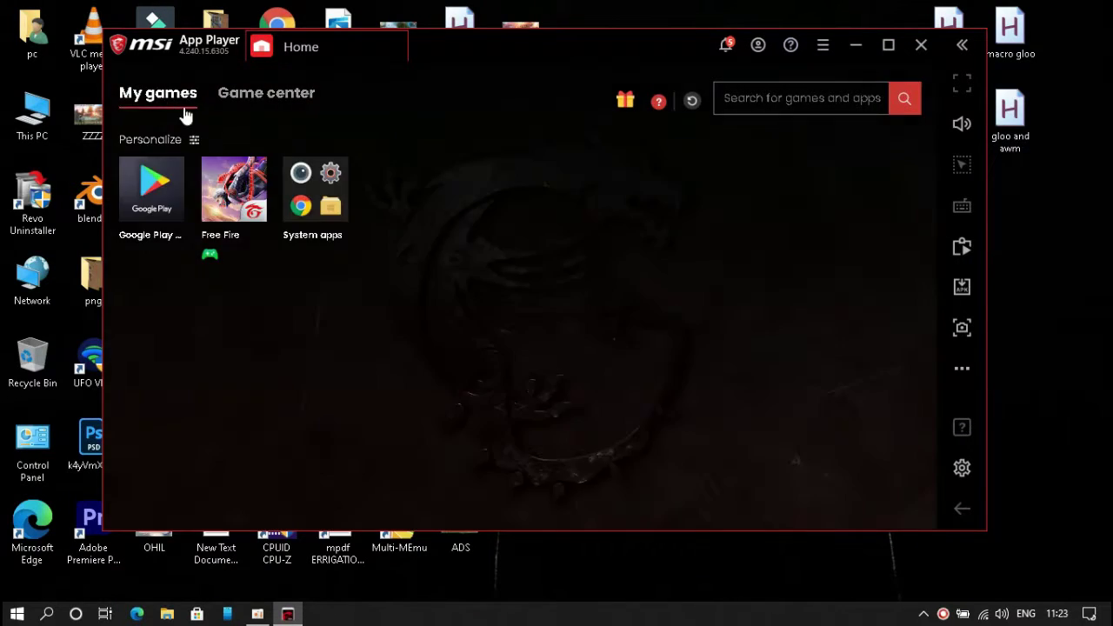
pyautogui.click(236, 190)
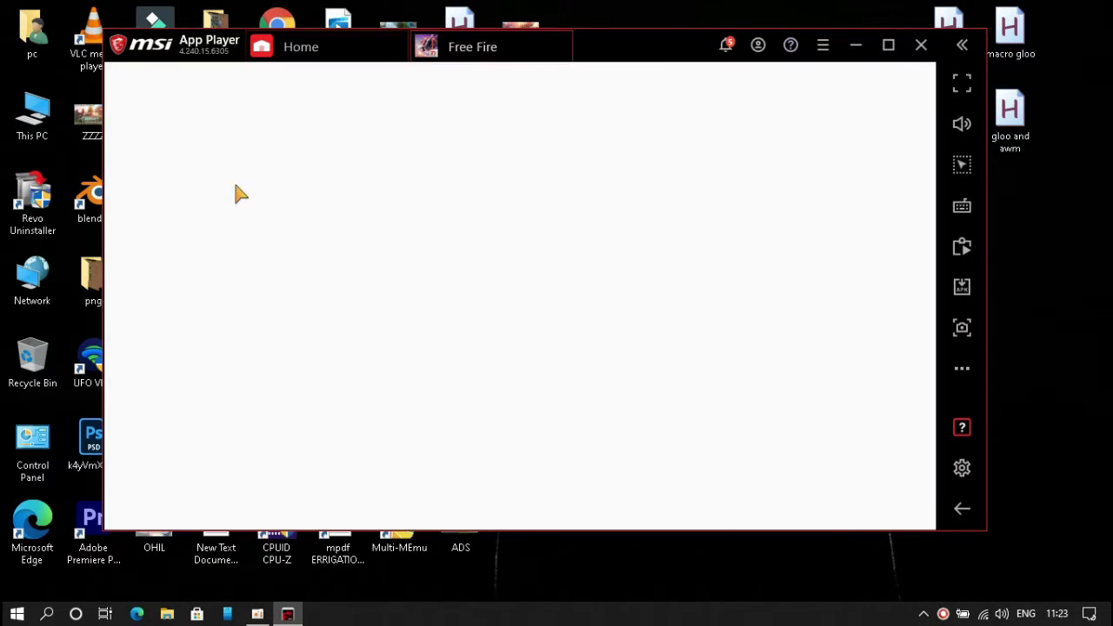
# Open the MSI App Player settings and examine the Engine options for graphics, CPU, RAM and frame rate
pyautogui.click(822, 44)
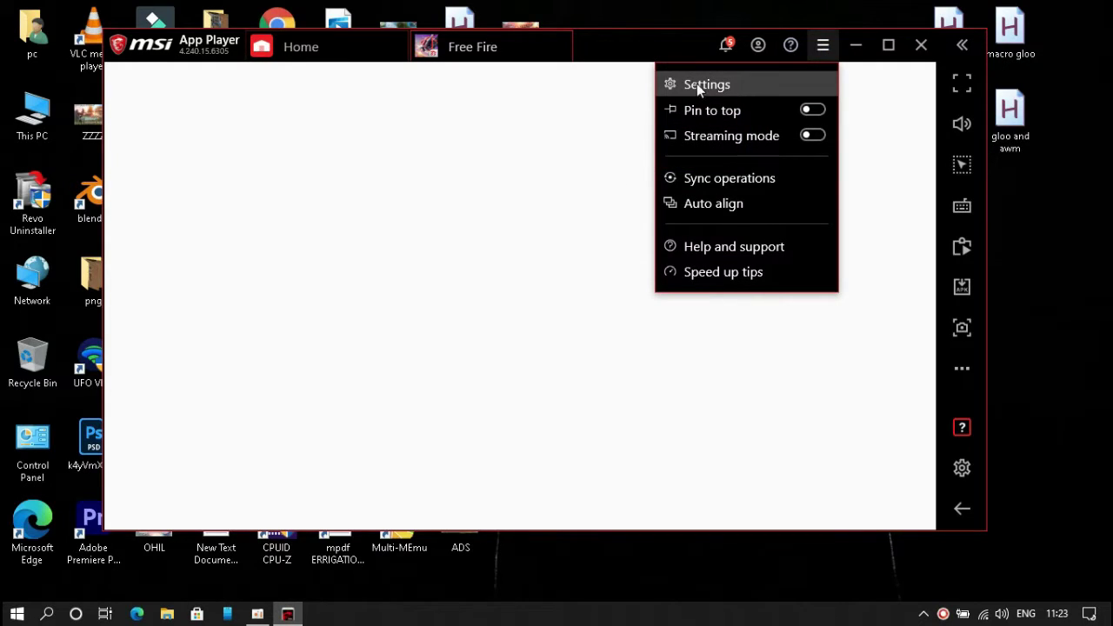
pyautogui.click(697, 83)
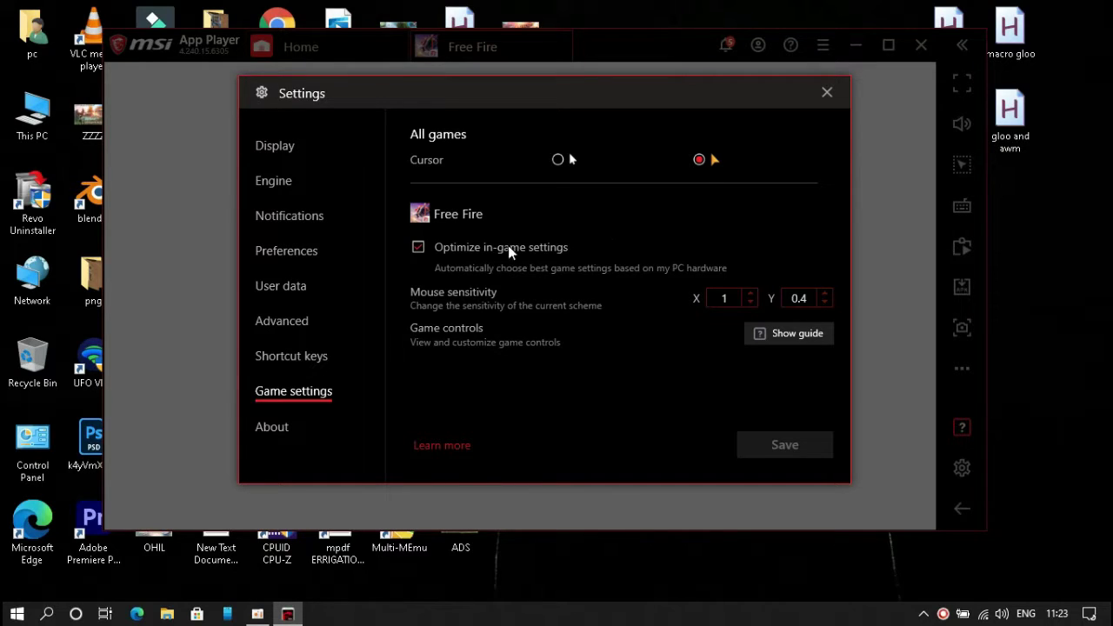
pyautogui.click(280, 180)
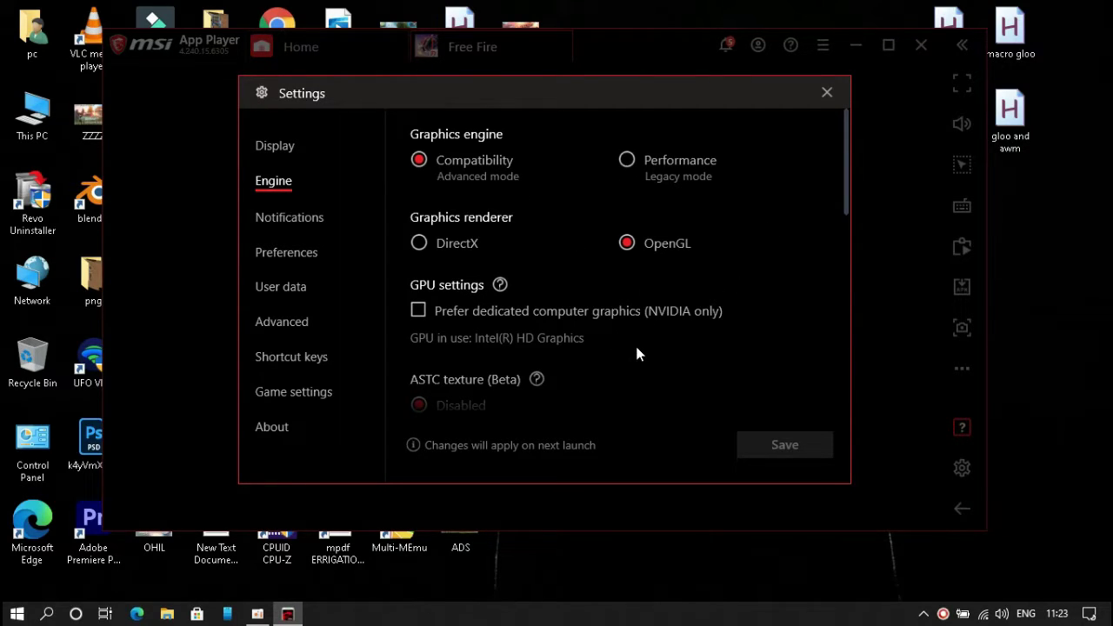
pyautogui.scroll(-5, 637, 353)
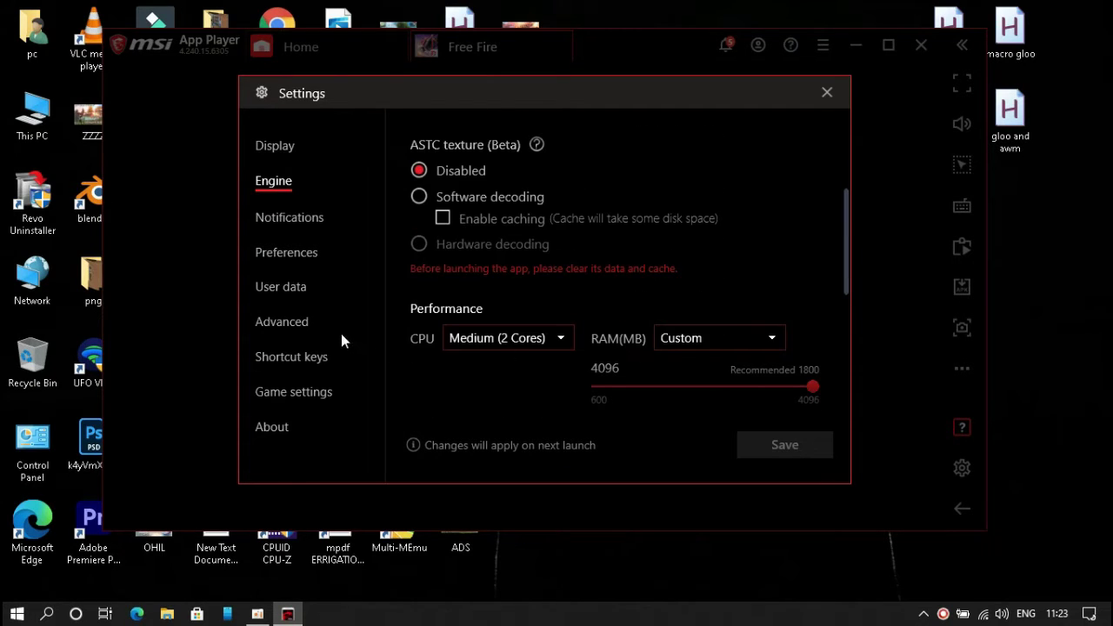
pyautogui.scroll(-2, 536, 349)
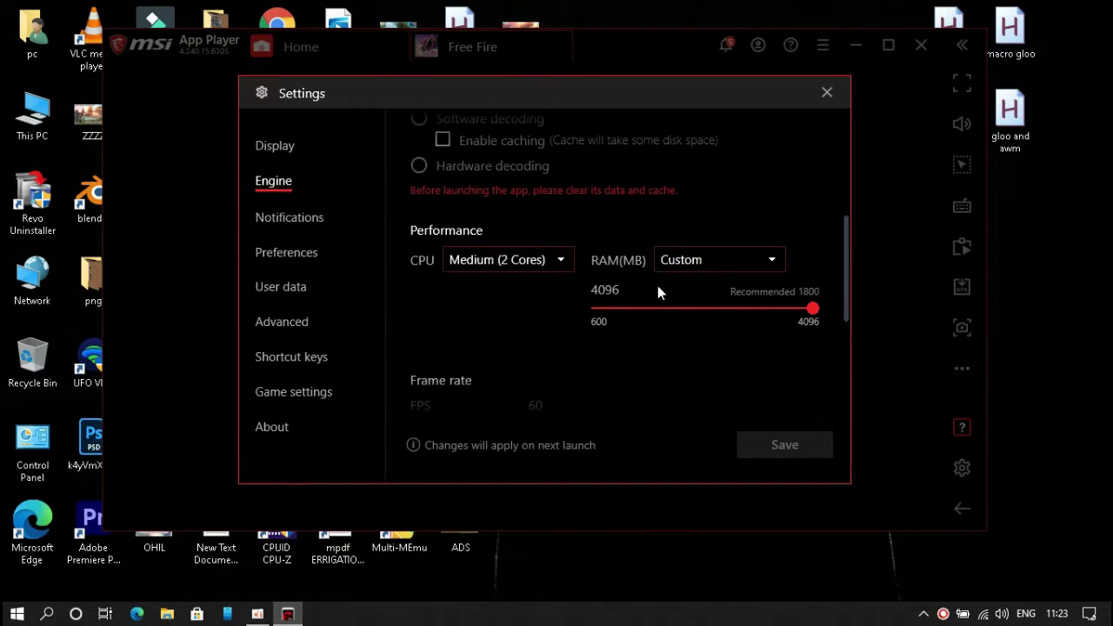
pyautogui.scroll(-6, 485, 348)
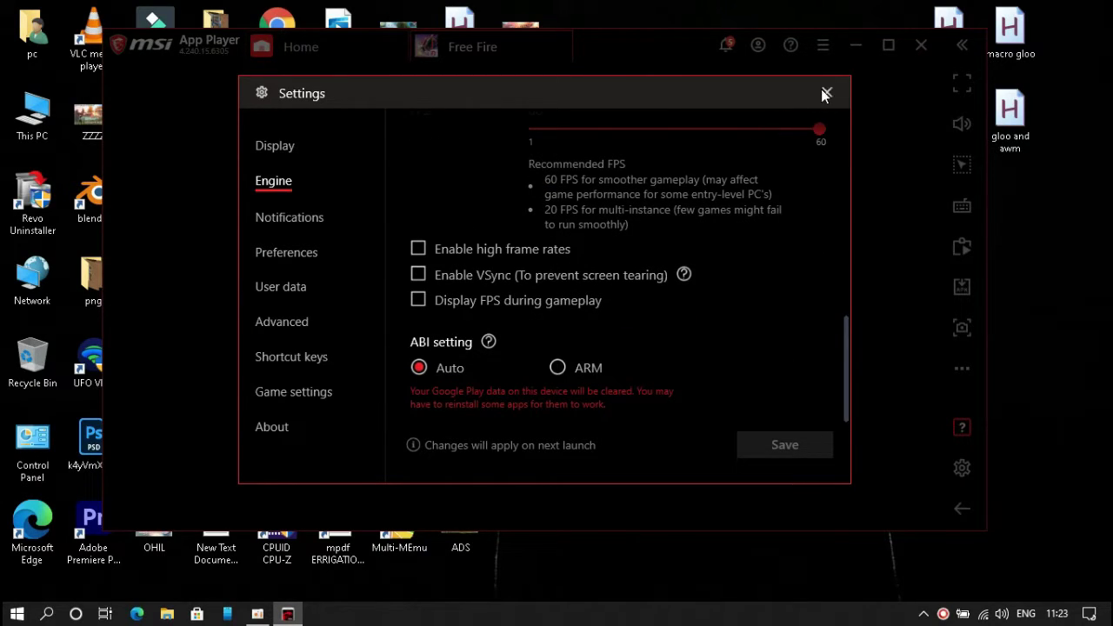
# Review the Advanced, Game settings and Preferences options of MSI App Player and close its settings
pyautogui.click(299, 330)
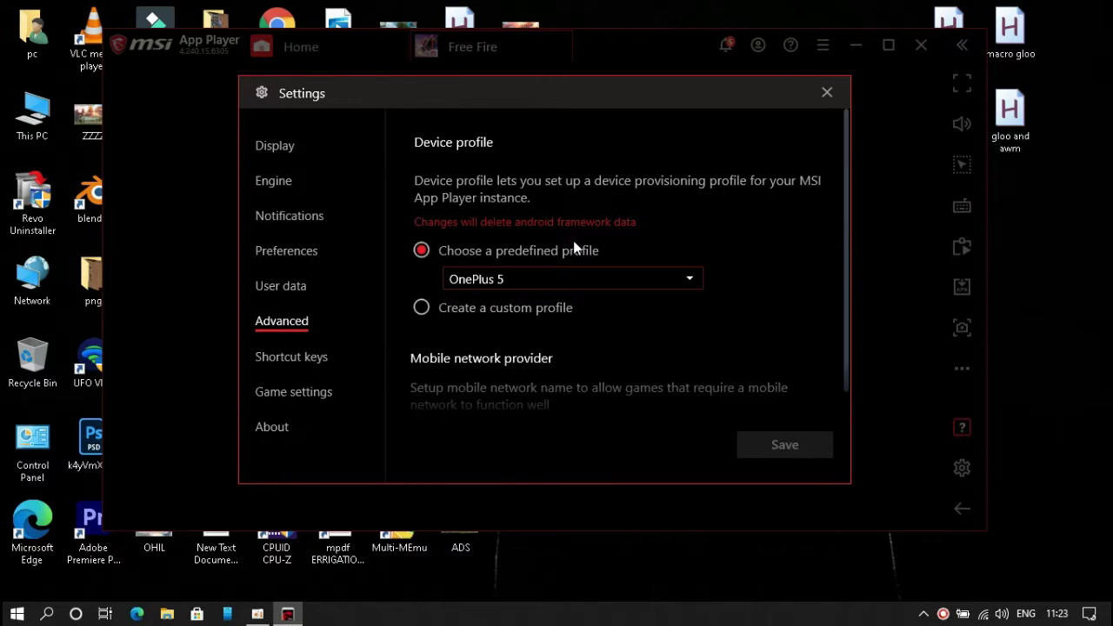
pyautogui.scroll(-1, 630, 319)
pyautogui.click(301, 400)
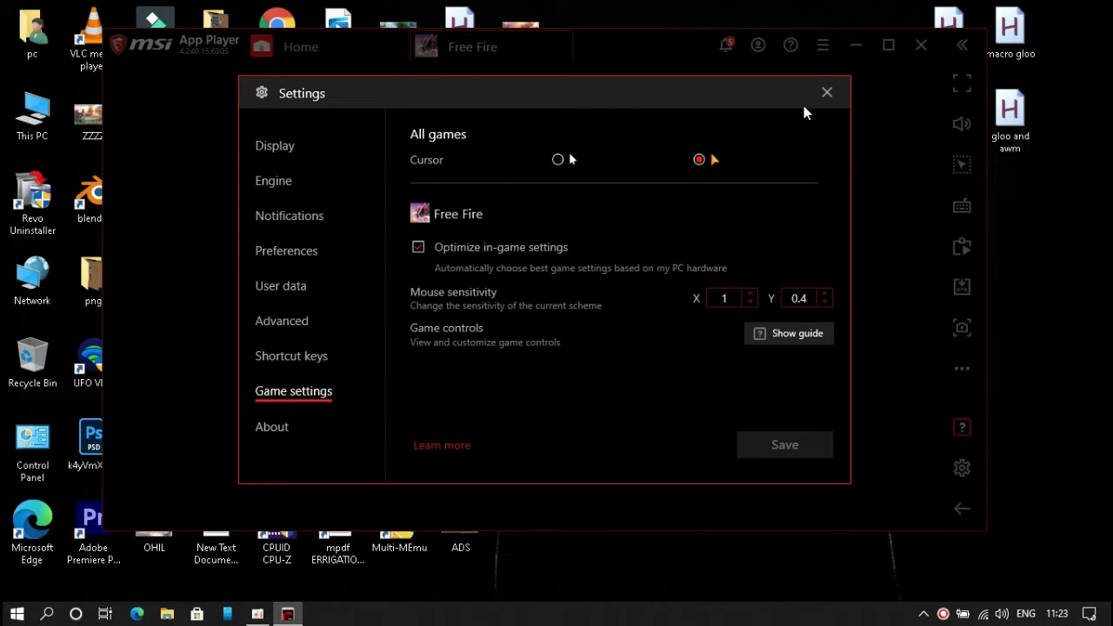
pyautogui.click(262, 256)
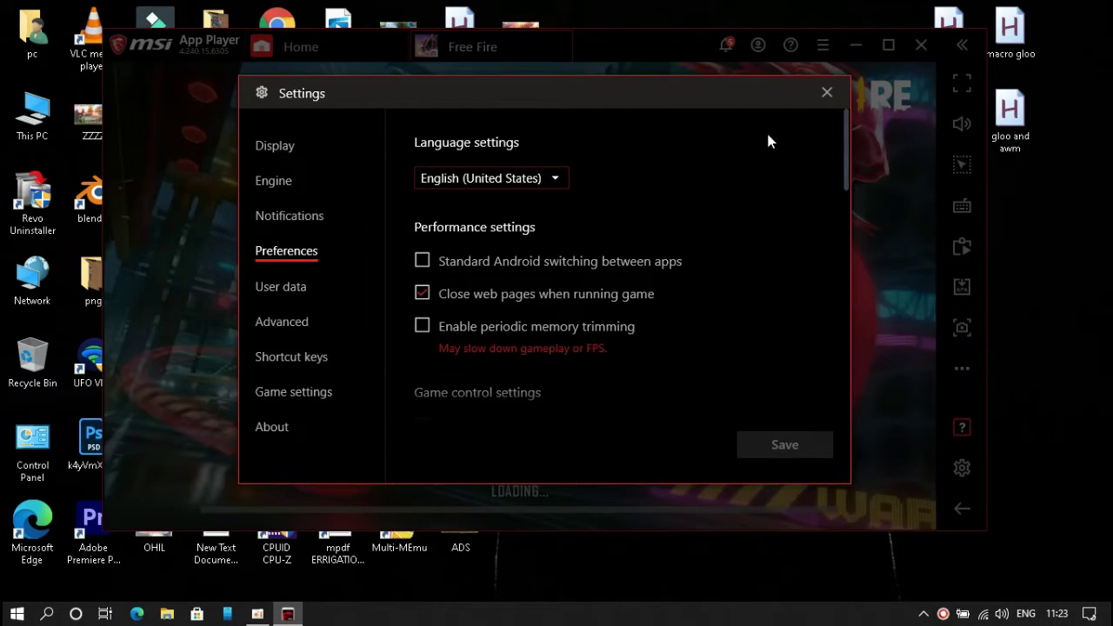
pyautogui.click(828, 94)
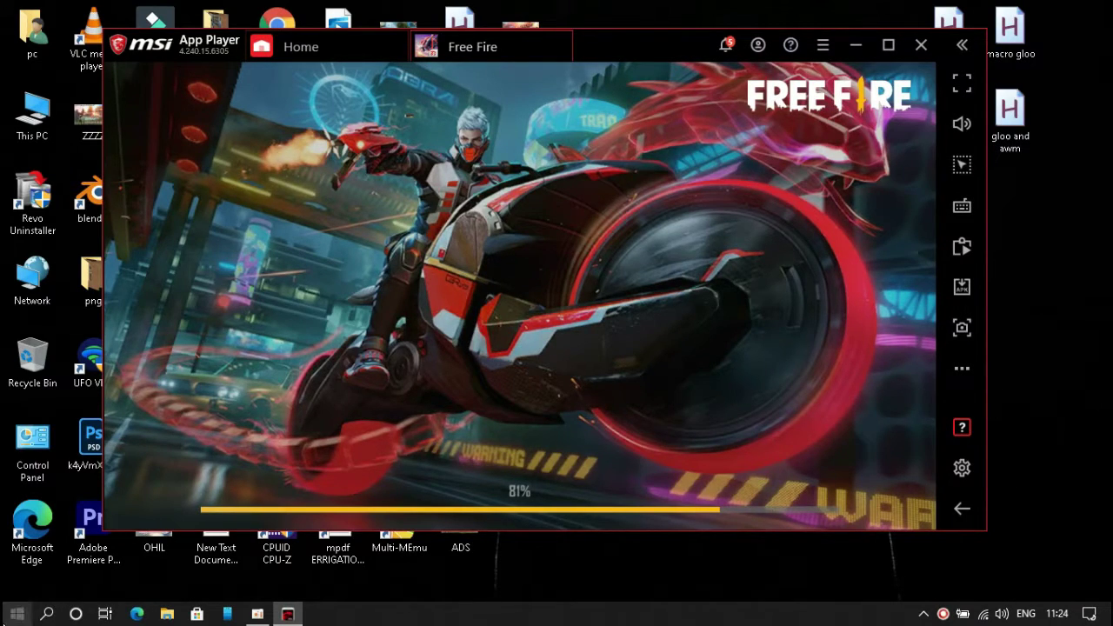
pyautogui.click(47, 614)
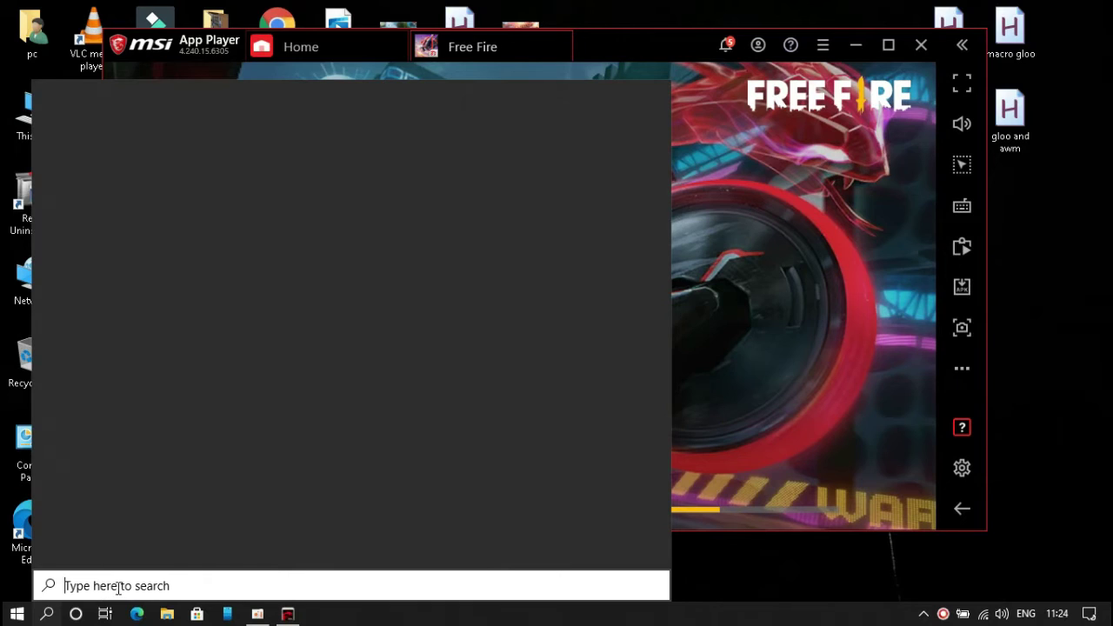
pyautogui.write('POW')
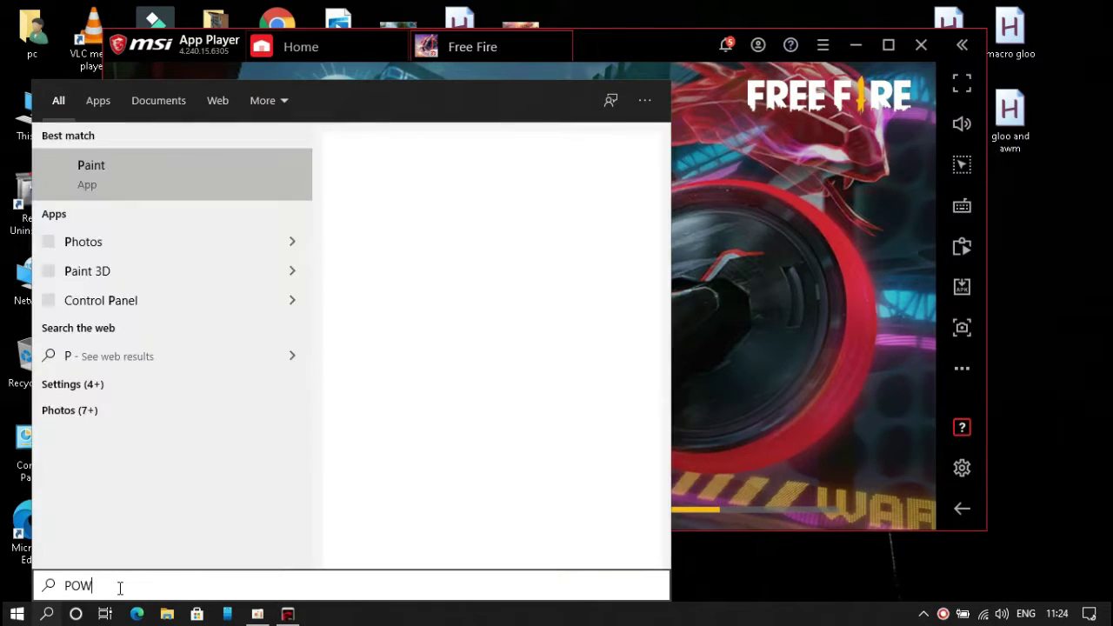
pyautogui.write('ER')
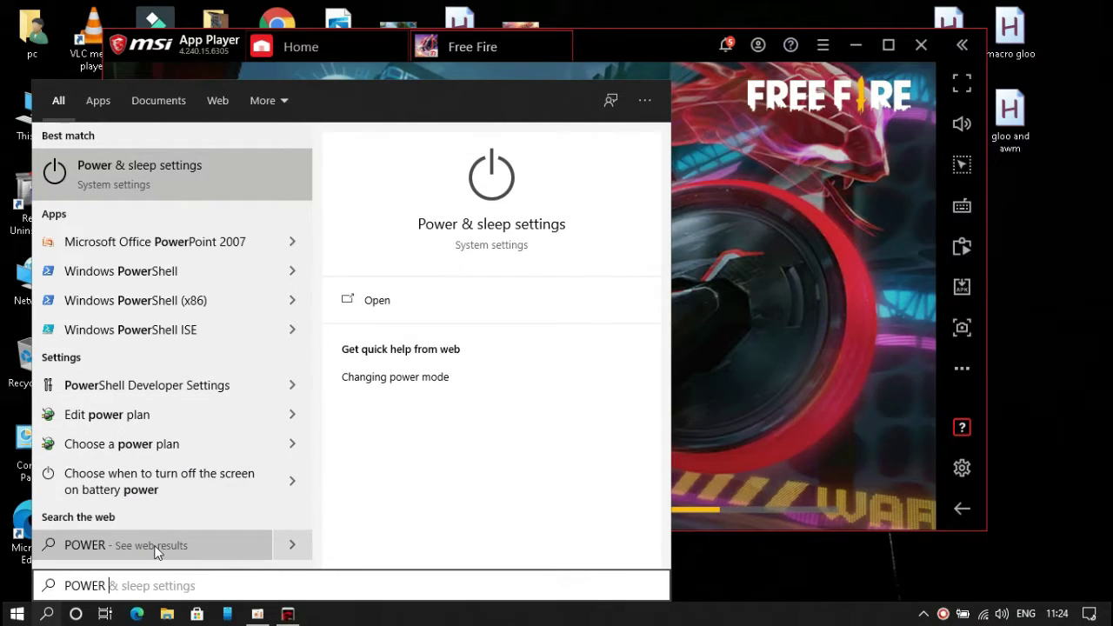
pyautogui.write('OP')
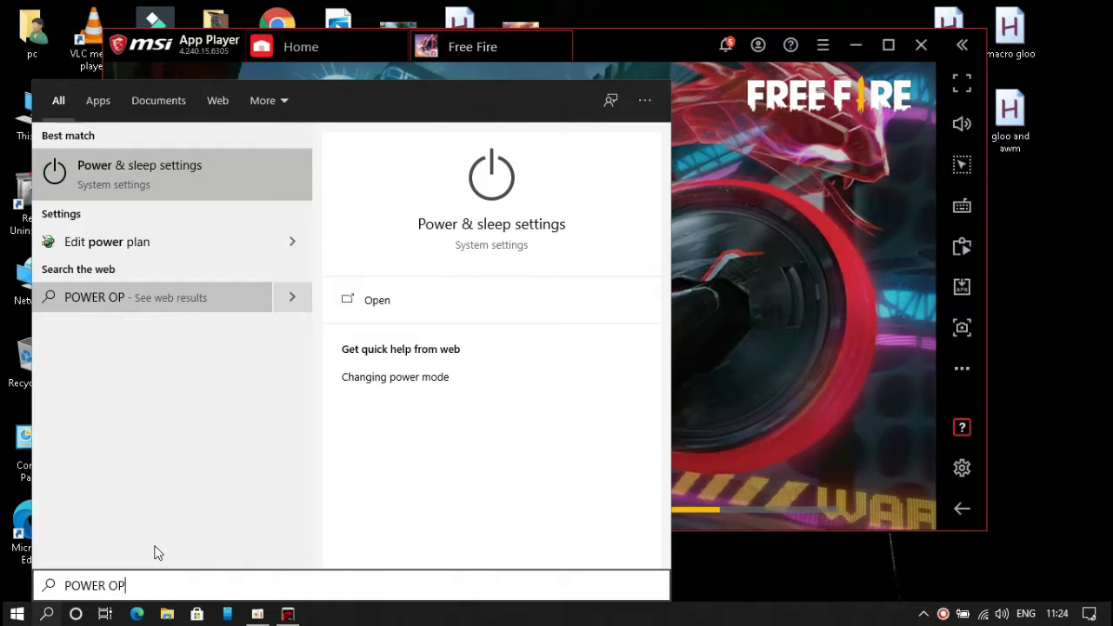
pyautogui.write('TION')
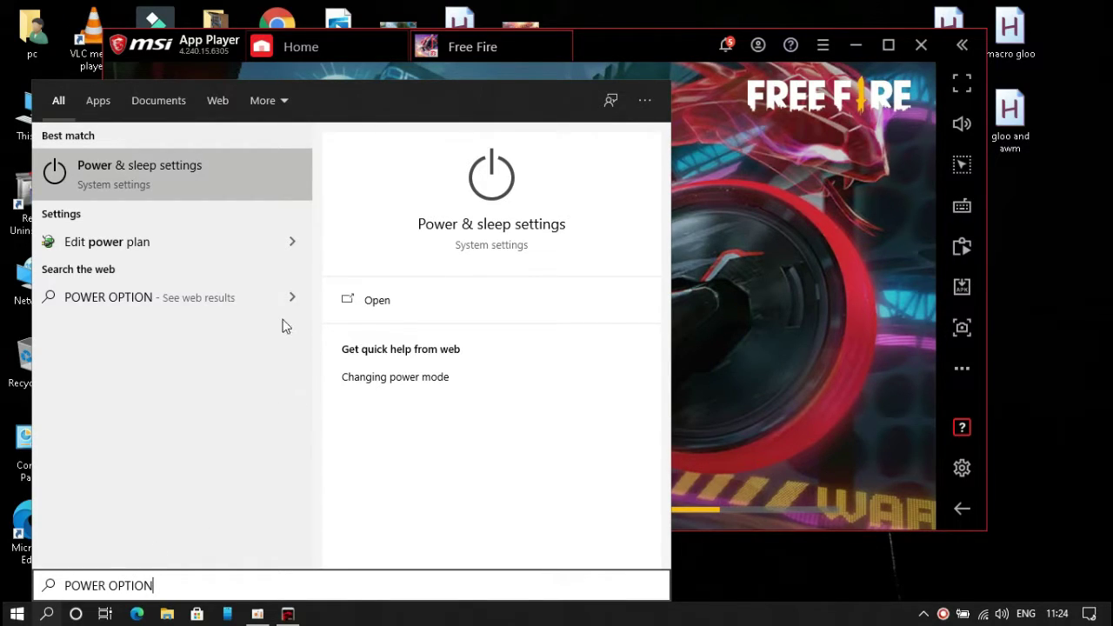
pyautogui.click(1110, 440)
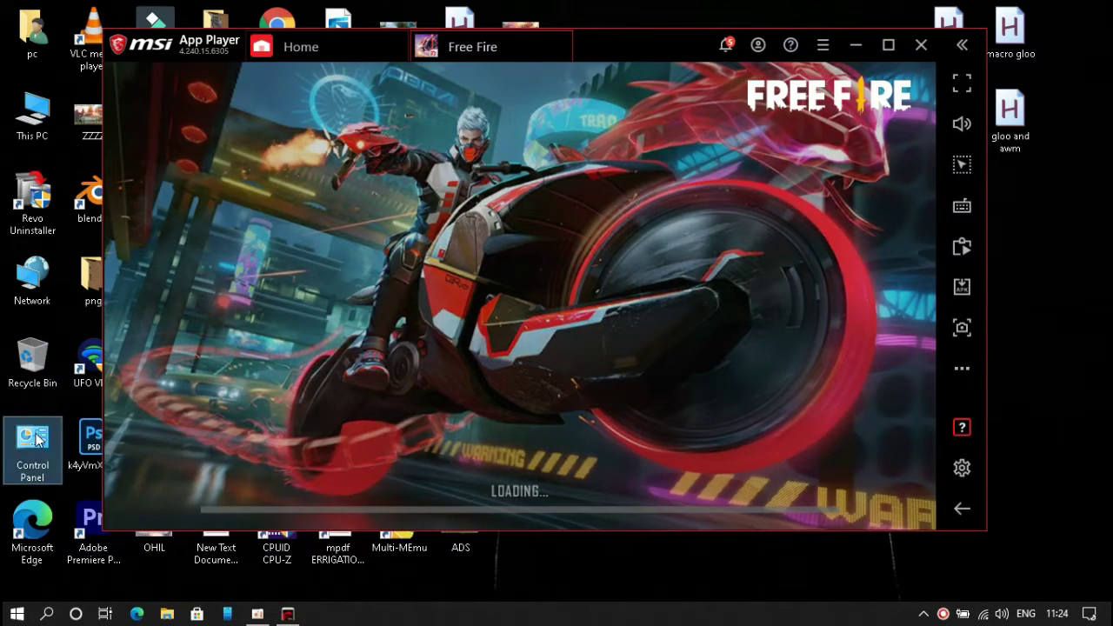
# Switch to the Windows Control Panel, search it for PO and open Power Options
pyautogui.rightClick(37, 440)
pyautogui.click(103, 441)
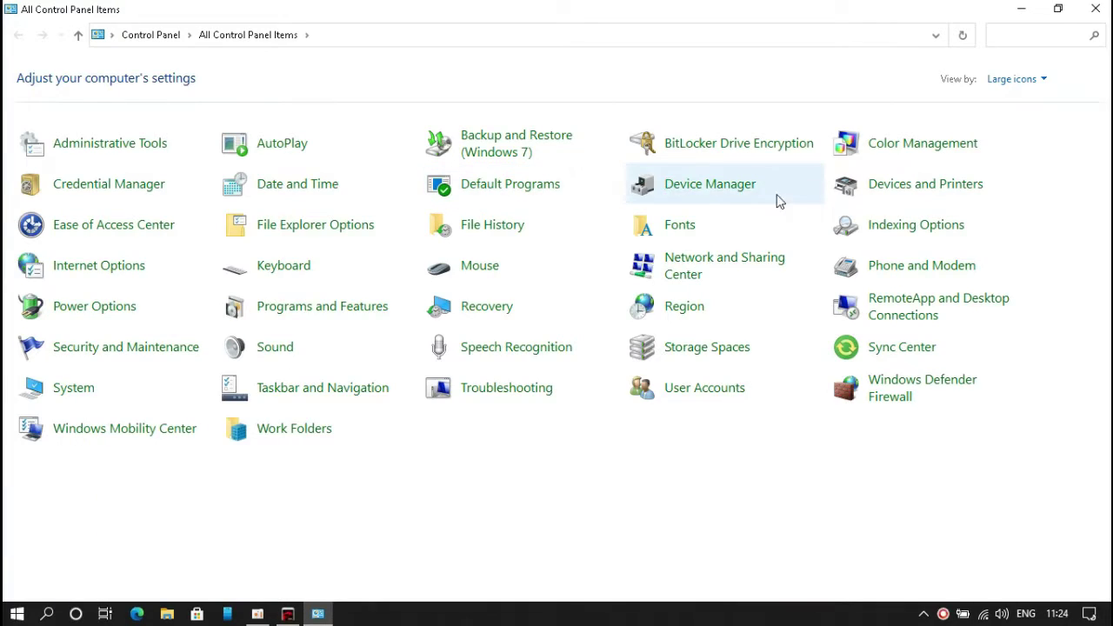
pyautogui.click(1014, 31)
pyautogui.write('PO')
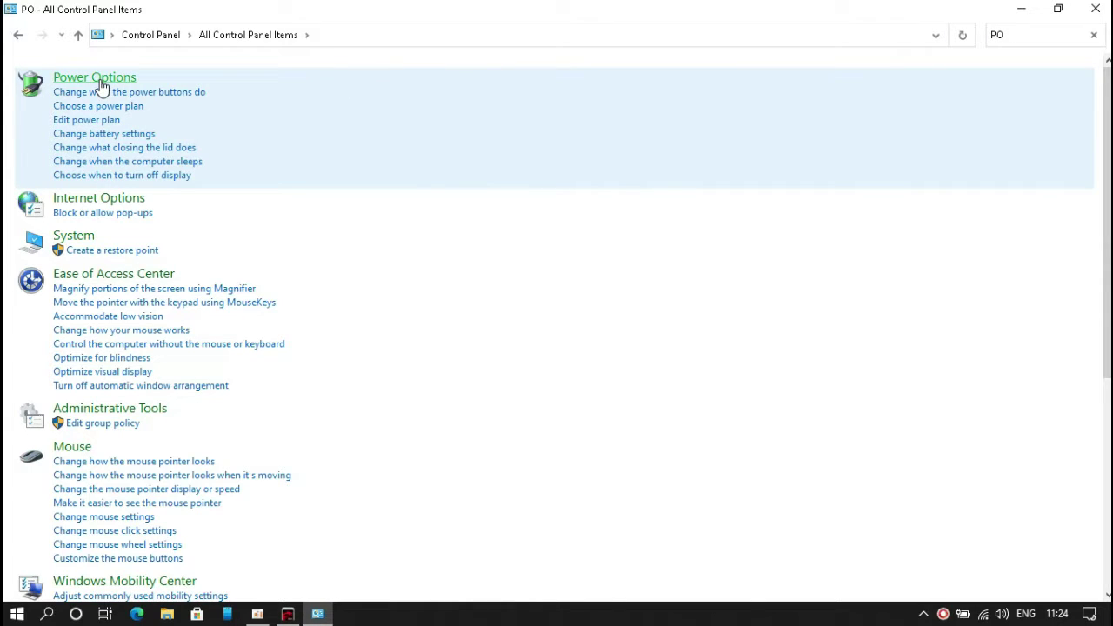
pyautogui.click(100, 81)
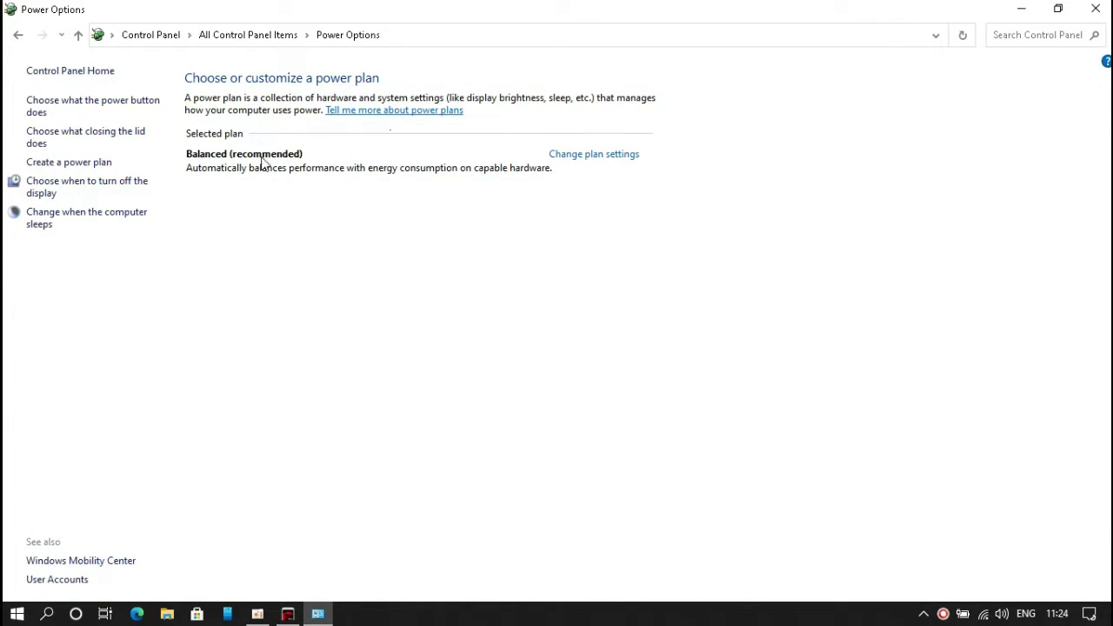
# Open the plan settings of the Balanced power plan and restore its default settings
pyautogui.click(610, 158)
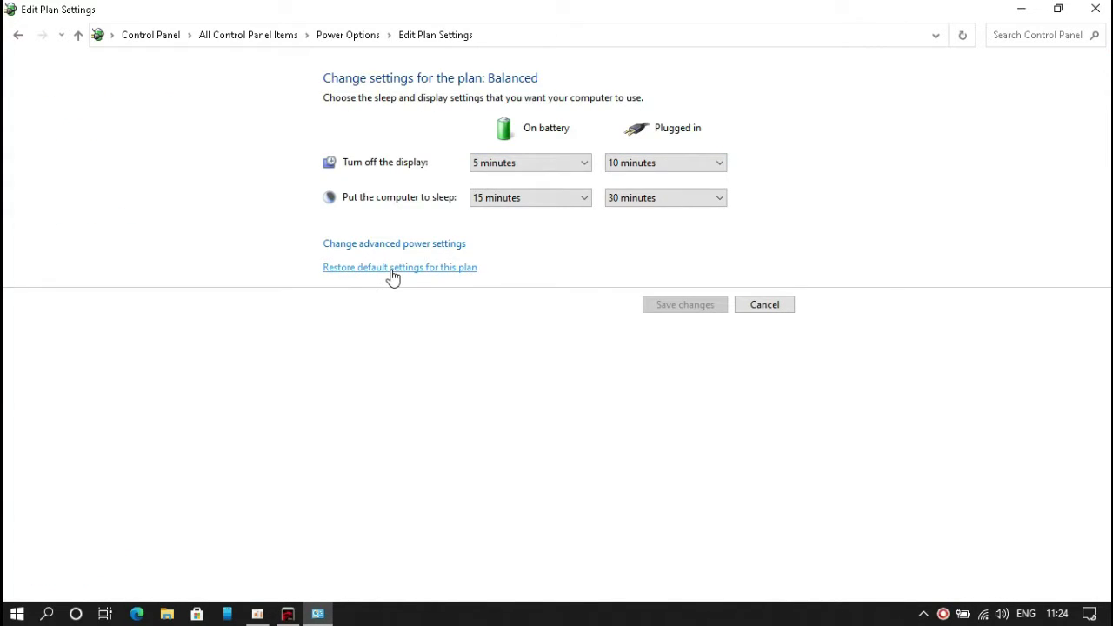
pyautogui.click(387, 268)
pyautogui.click(602, 323)
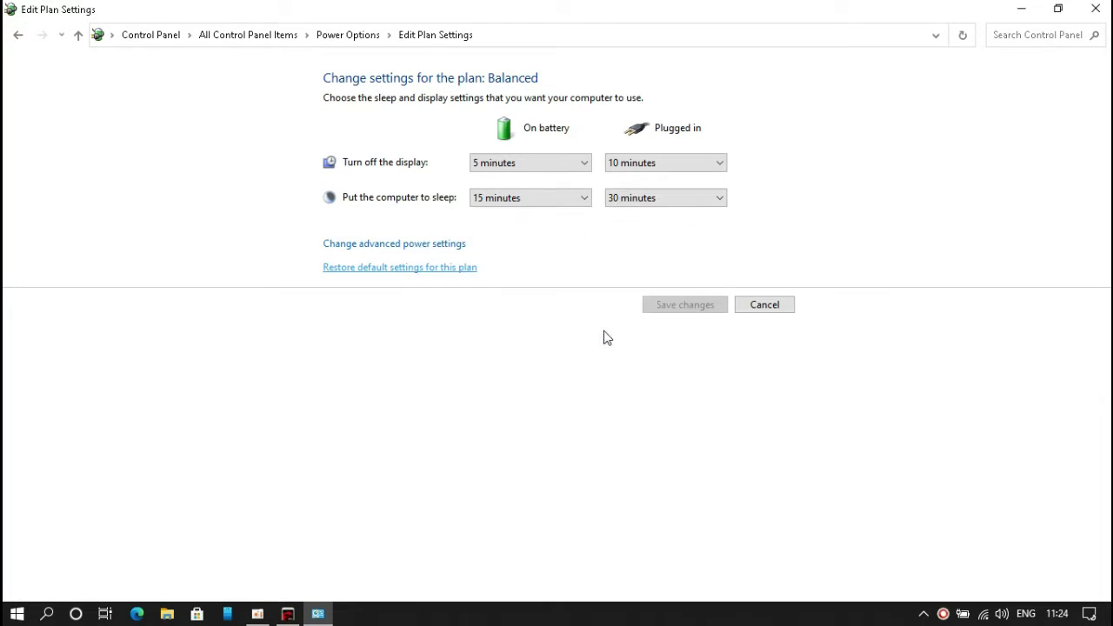
# Examine the Balanced plan's advanced power settings and return to the power plan overview without changing anything
pyautogui.click(420, 246)
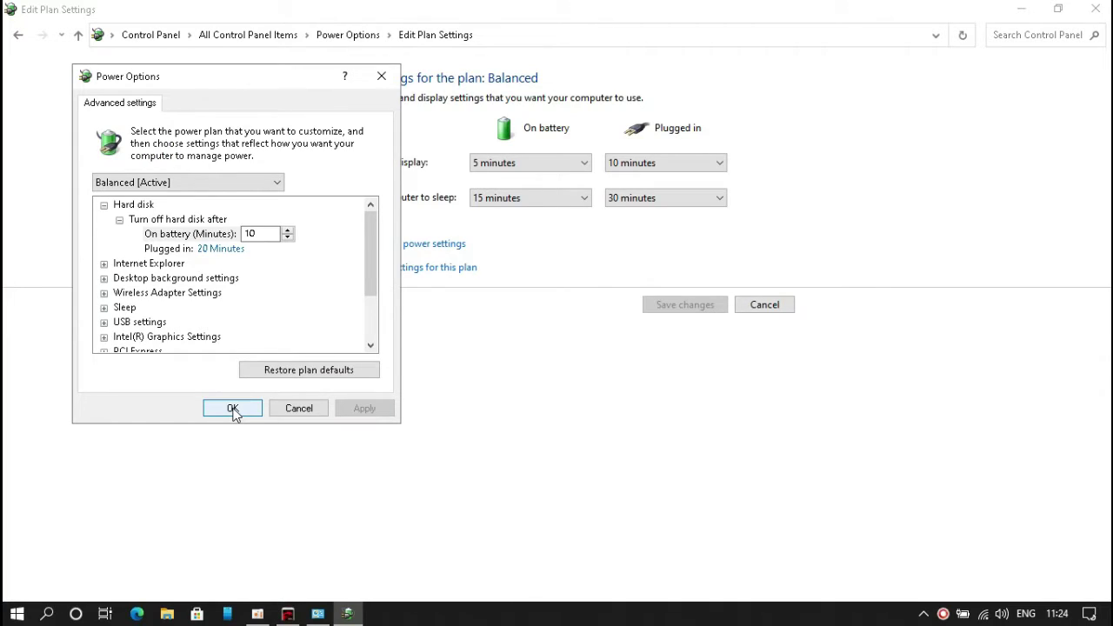
pyautogui.scroll(-2, 292, 349)
pyautogui.scroll(2, 293, 349)
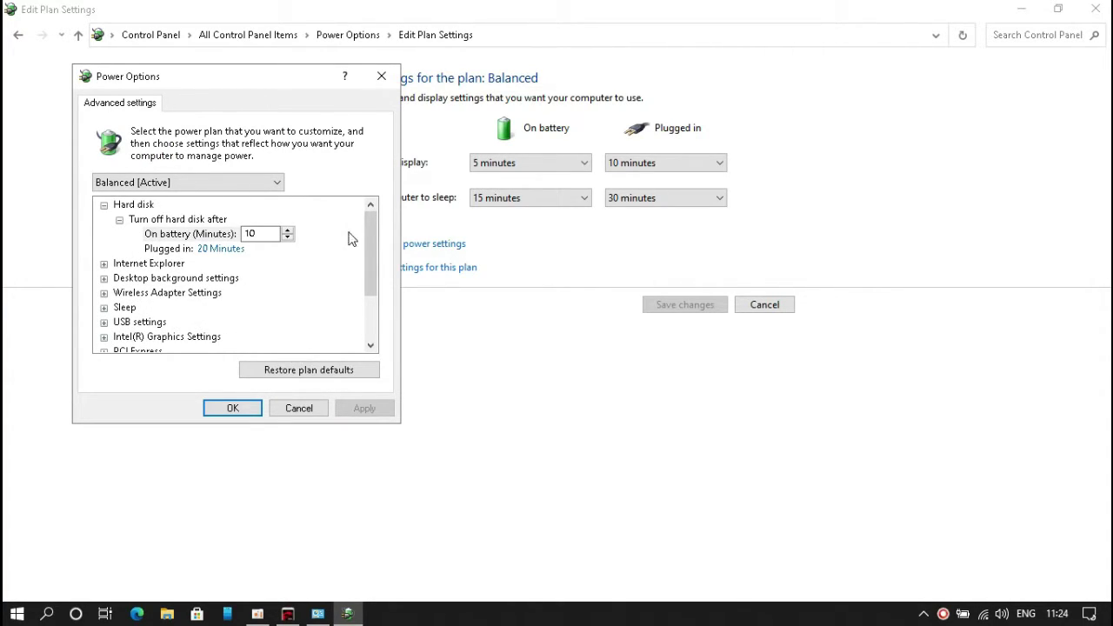
pyautogui.click(255, 178)
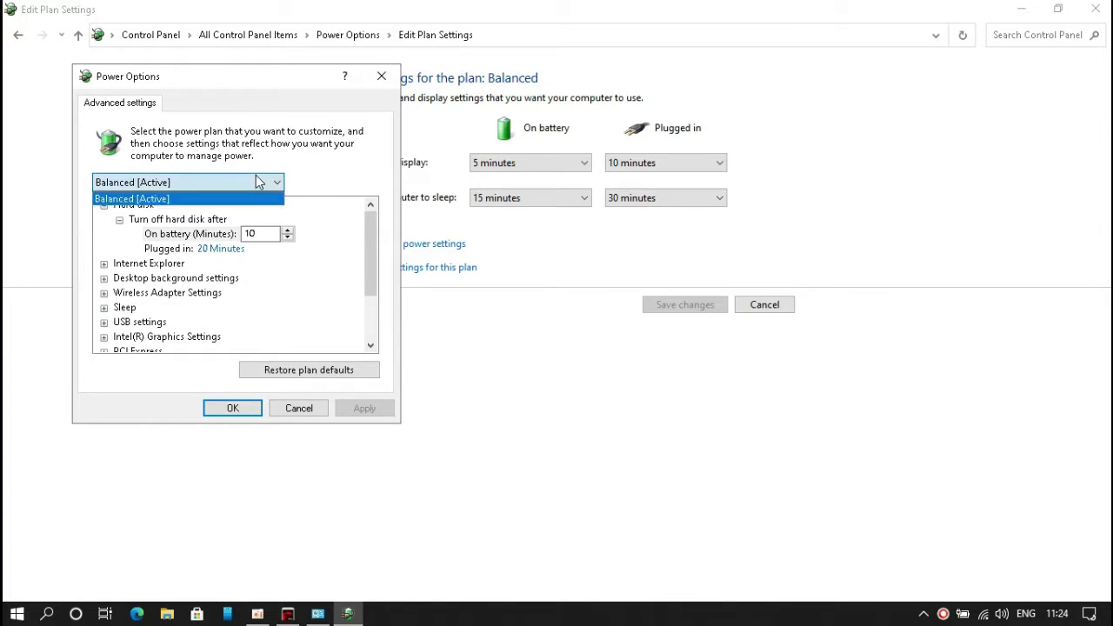
pyautogui.click(256, 175)
pyautogui.click(380, 80)
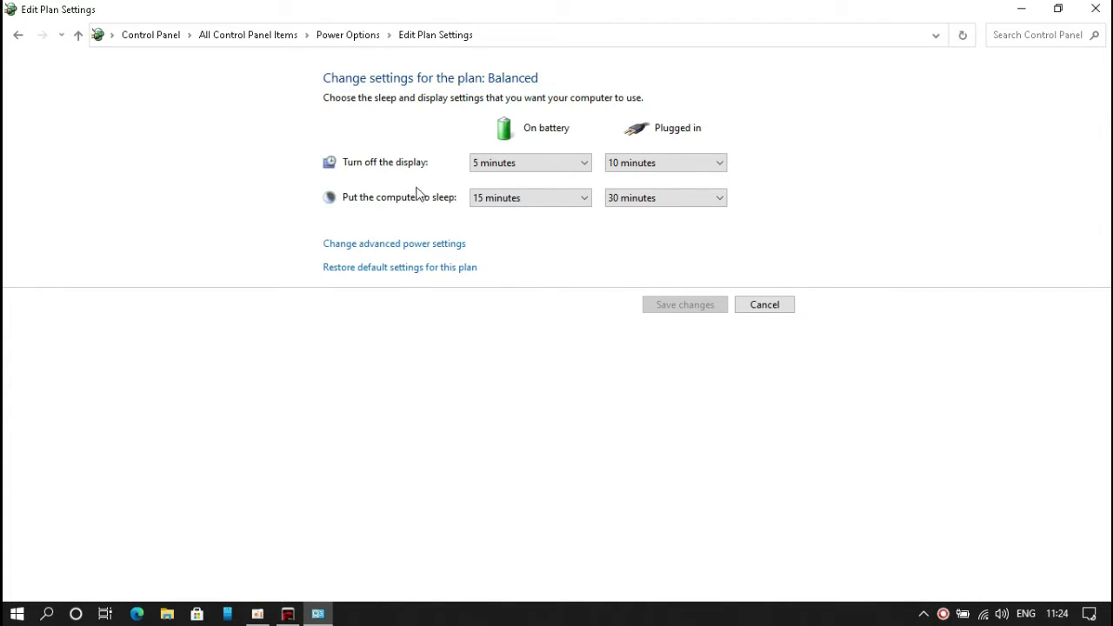
pyautogui.click(769, 306)
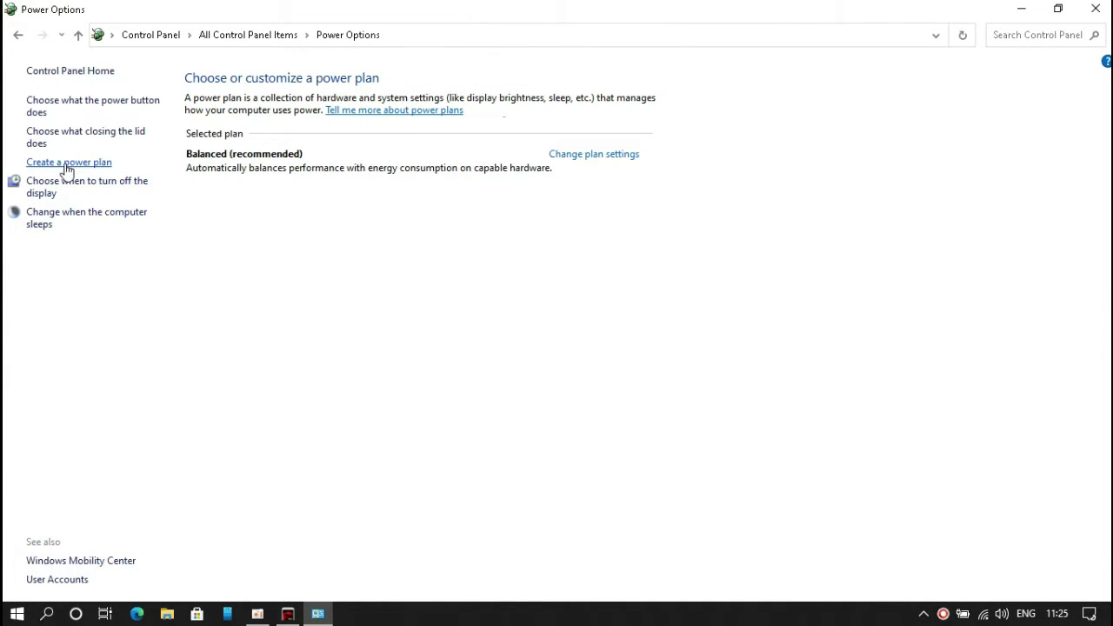
# Create a power plan named GAMING PERFORMANCE based on High performance
pyautogui.click(67, 164)
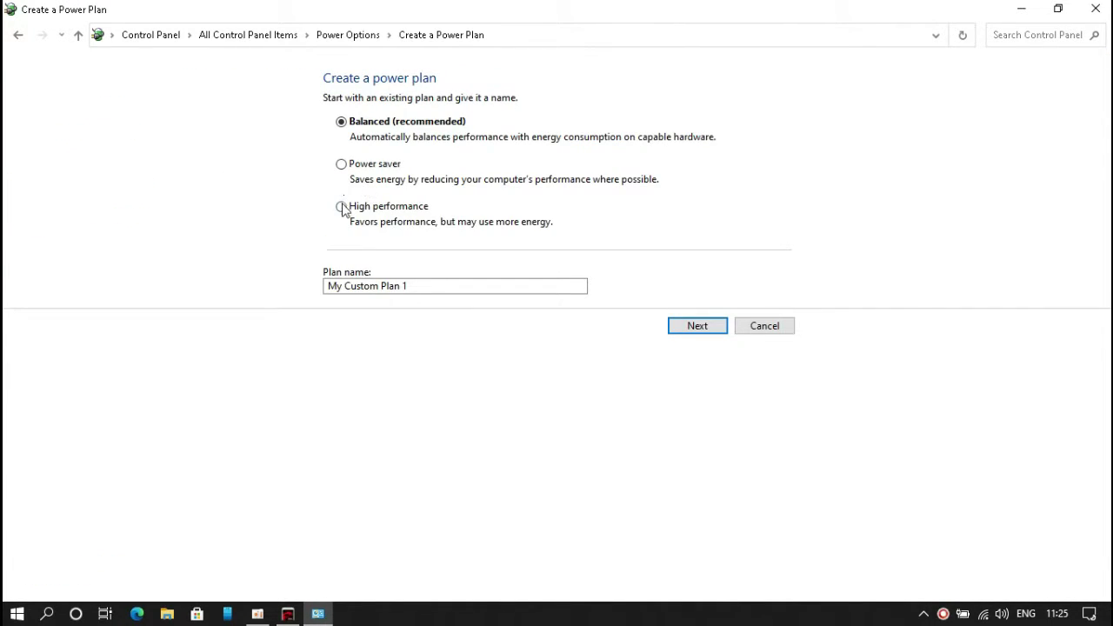
pyautogui.click(428, 285)
pyautogui.hotkey('ctrl', 'a')
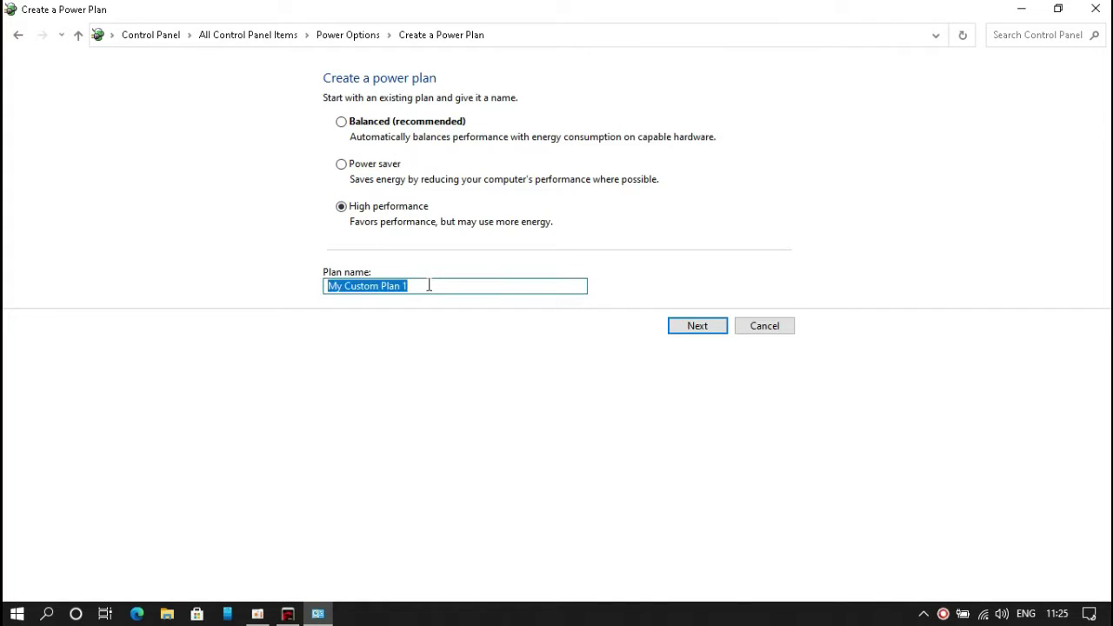
pyautogui.write('GA')
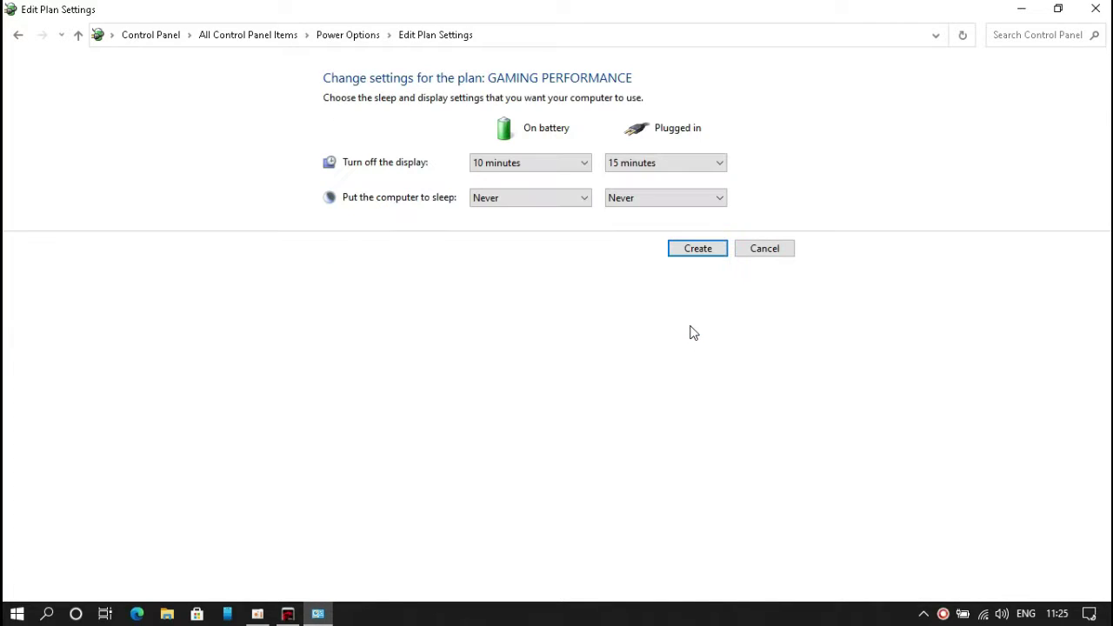
pyautogui.click(696, 249)
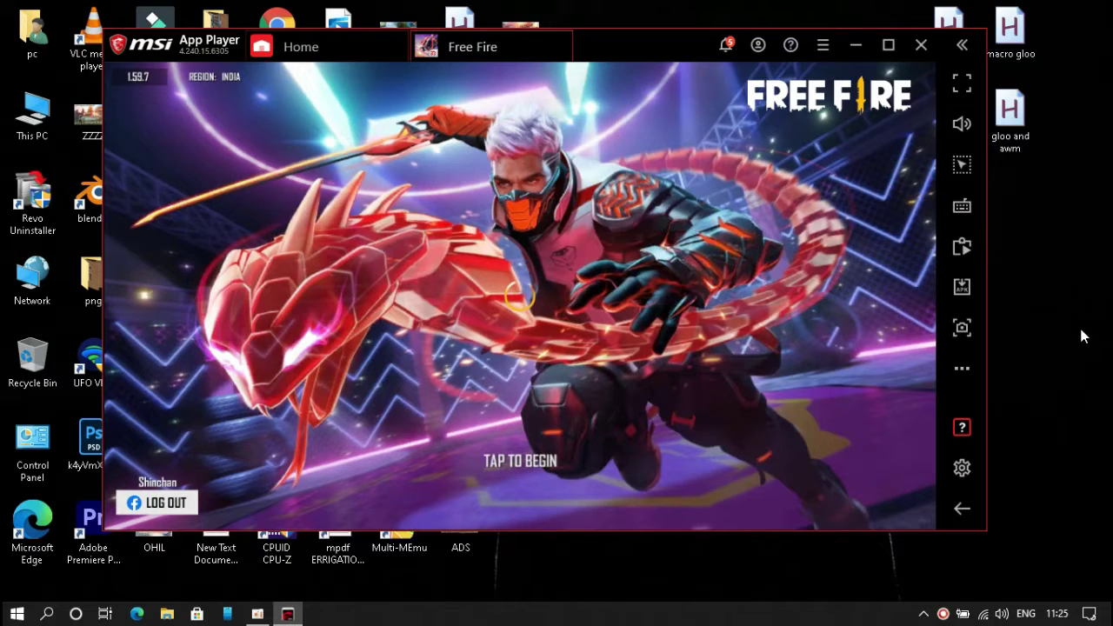
# Run PREFETCH to open the Windows Prefetch folder and grant permanent access to it
pyautogui.press('super+r')
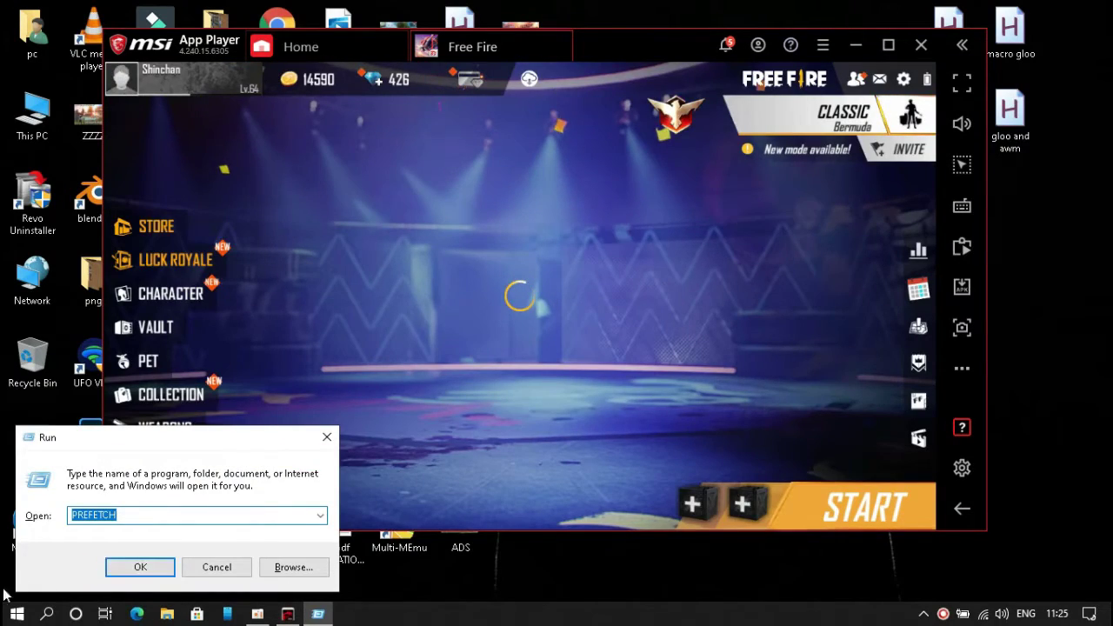
pyautogui.click(140, 568)
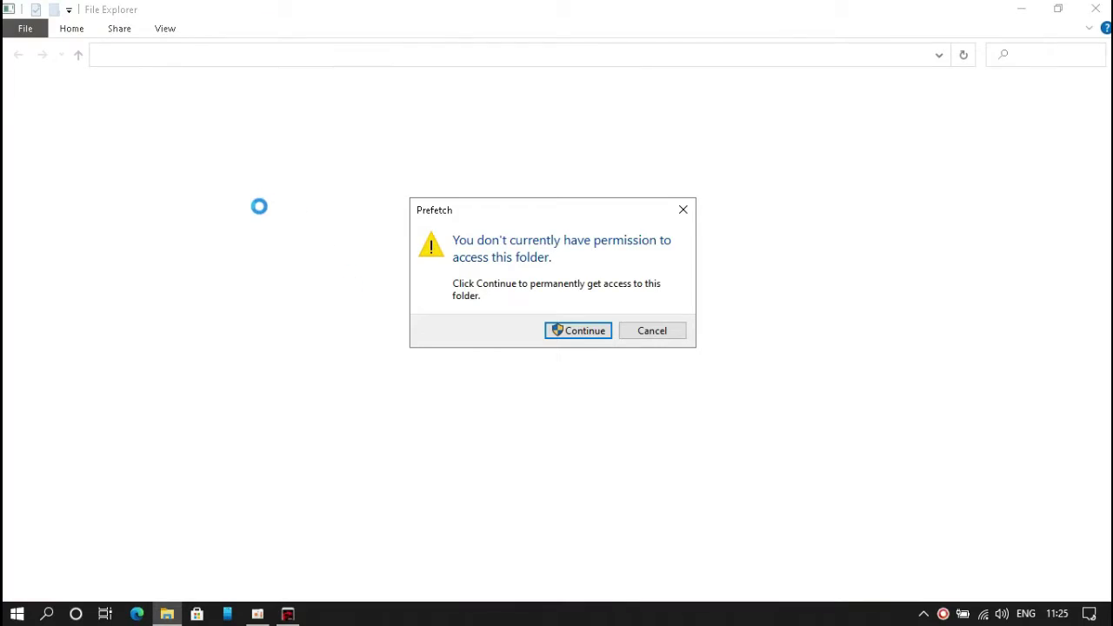
pyautogui.click(573, 340)
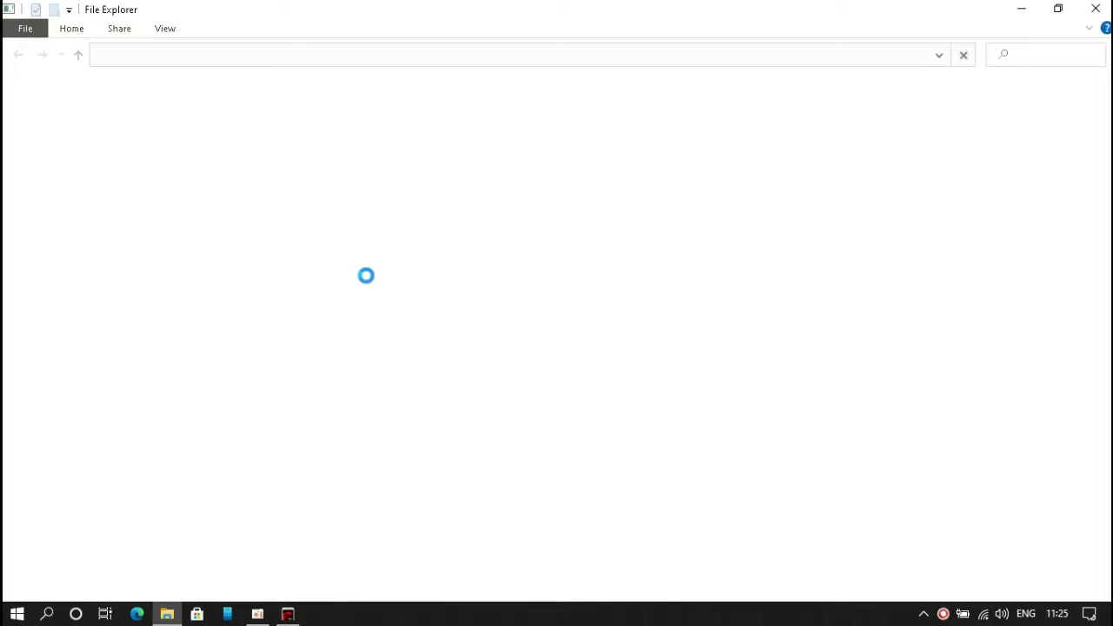
# Delete all files in the Windows Prefetch folder, skipping the ones that are in use
pyautogui.click(367, 279)
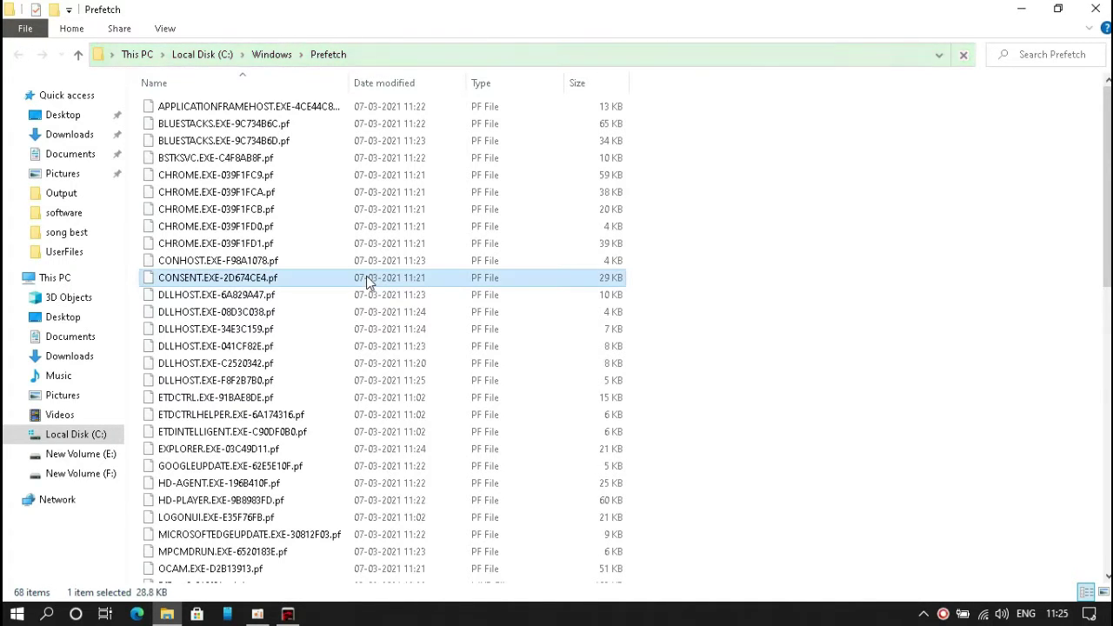
pyautogui.hotkey('ctrl', 'a')
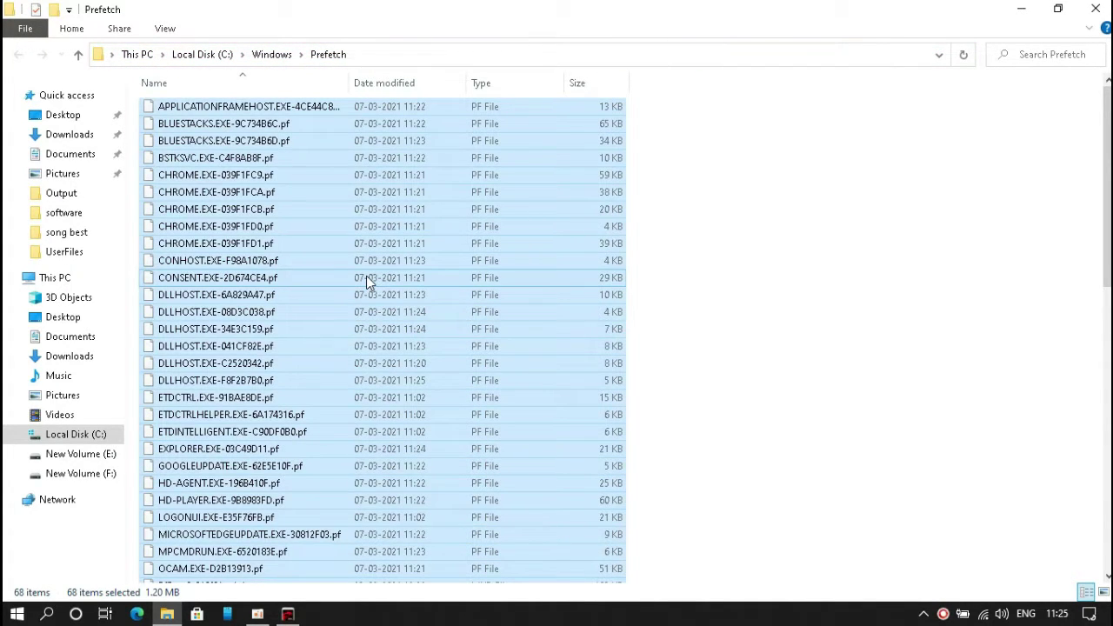
pyautogui.press('Delete')
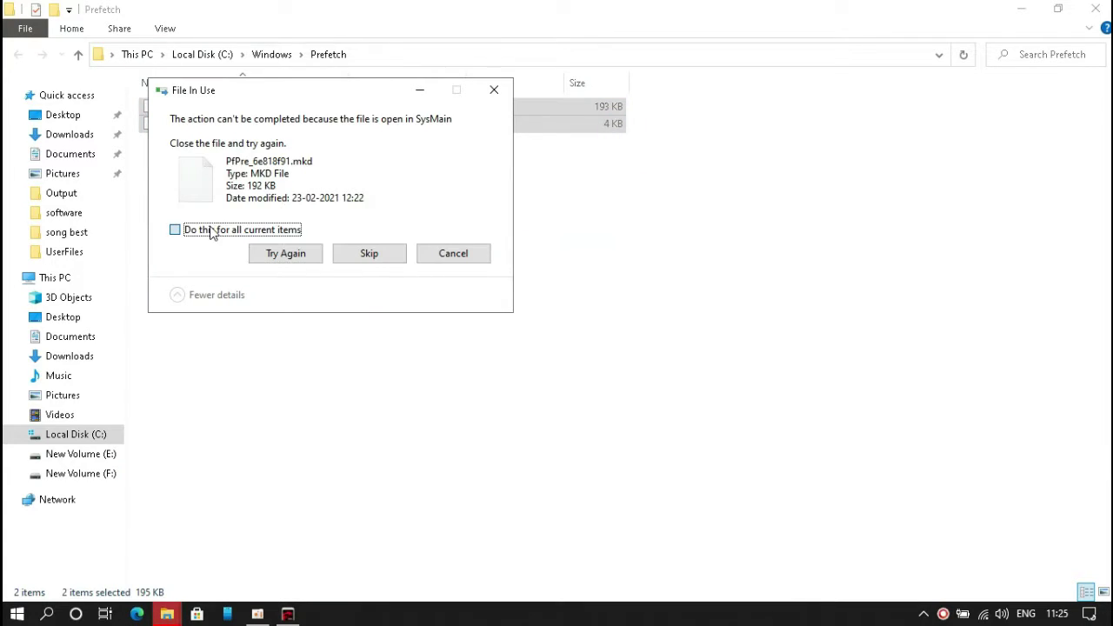
pyautogui.click(370, 257)
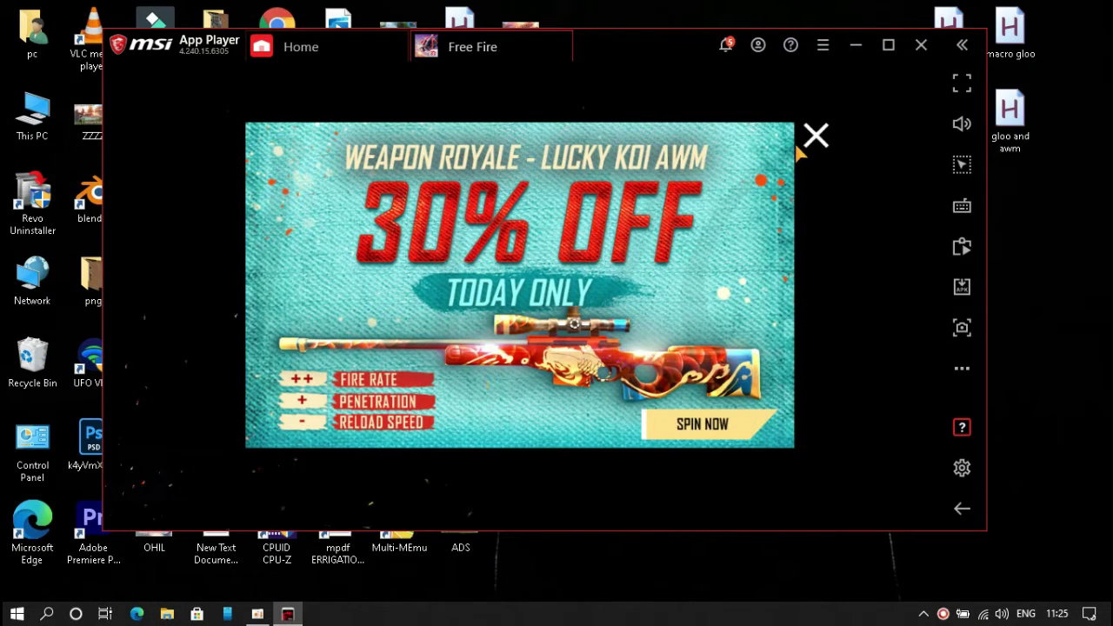
# Switch to Free Fire in MSI App Player, dismiss the promotional pop-ups and select the Clash Squad Bermuda game mode
pyautogui.click(800, 149)
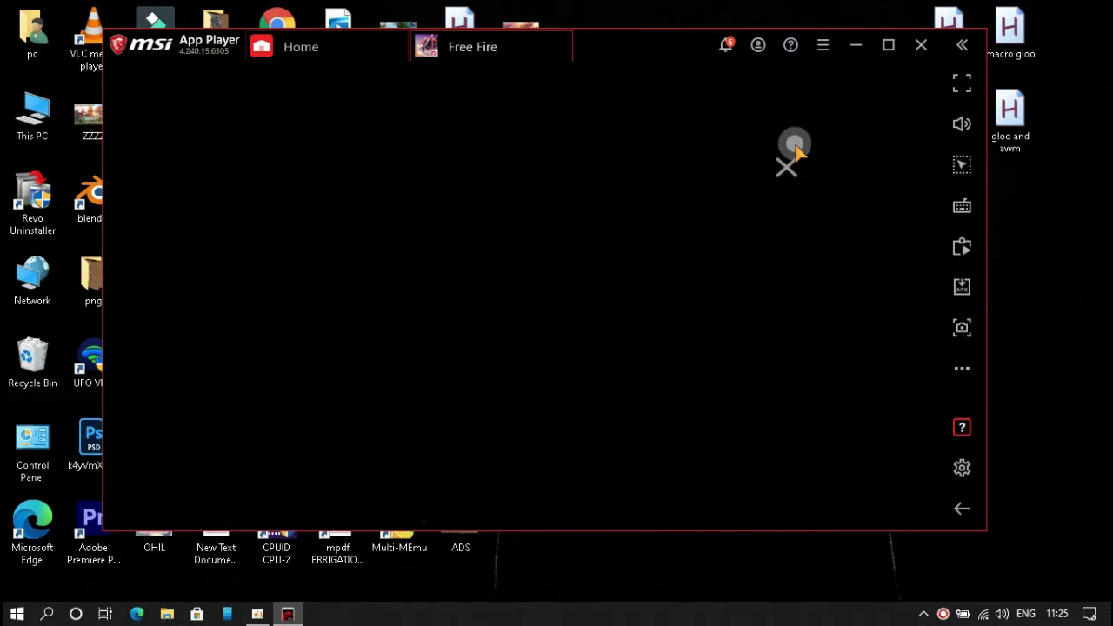
pyautogui.click(818, 136)
pyautogui.click(816, 136)
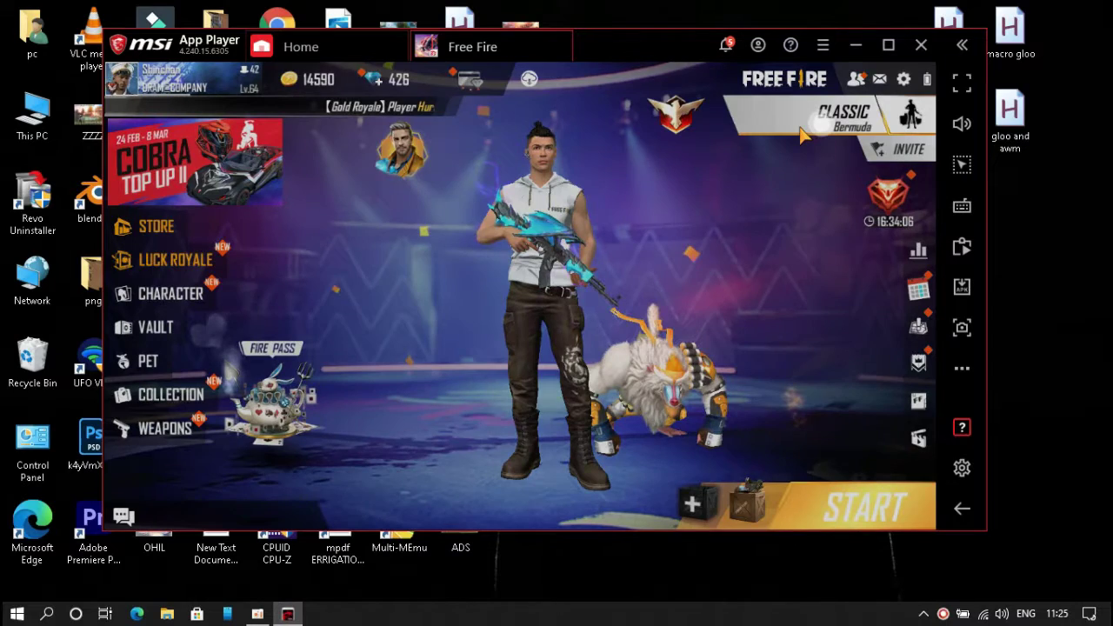
pyautogui.click(801, 132)
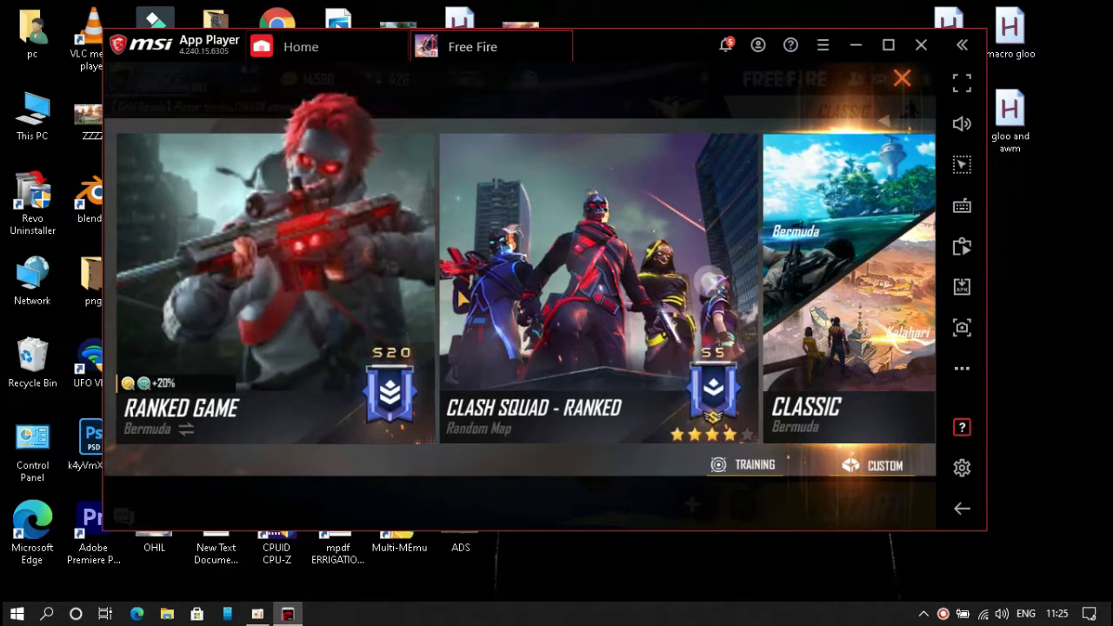
pyautogui.moveTo(483, 308); pyautogui.dragTo(428, 296)
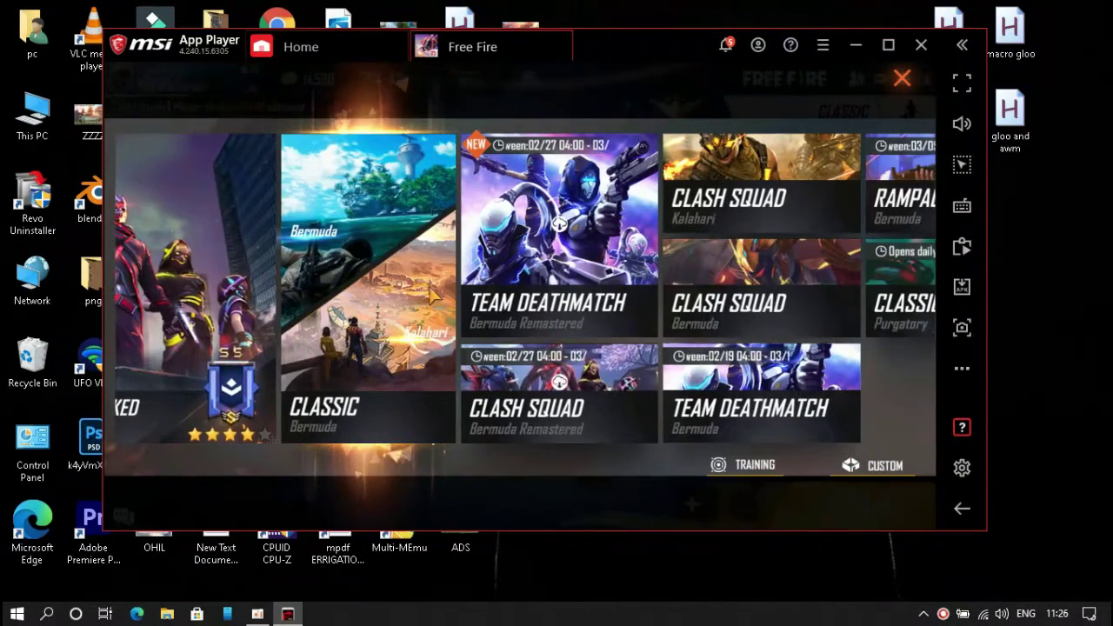
pyautogui.click(765, 287)
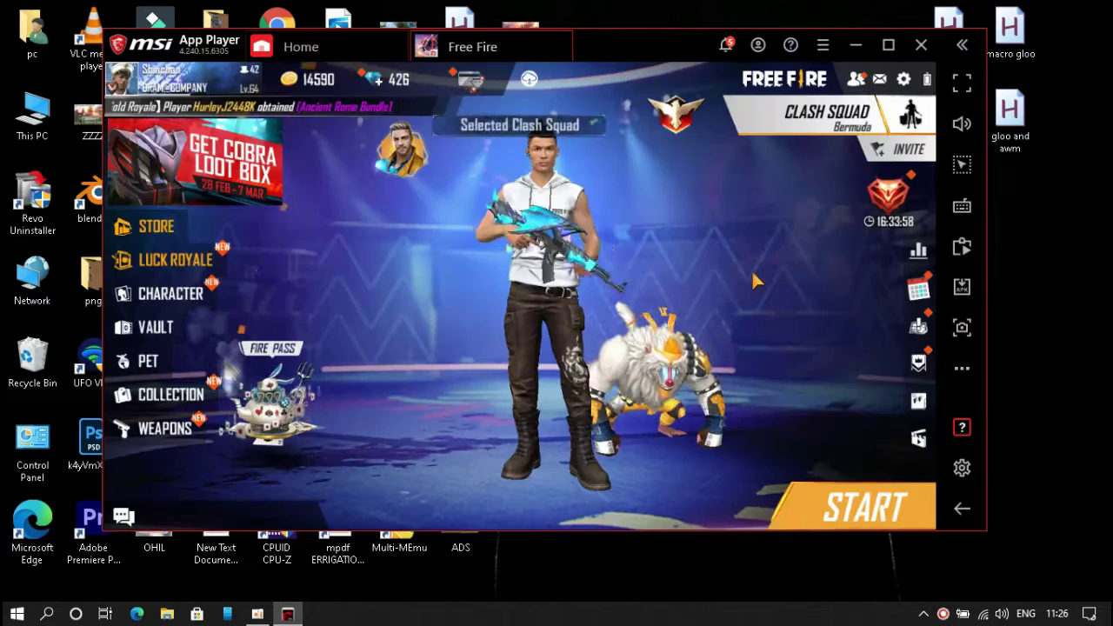
# Review Free Fire's graphics settings without changing them, and start the Clash Squad match
pyautogui.click(904, 79)
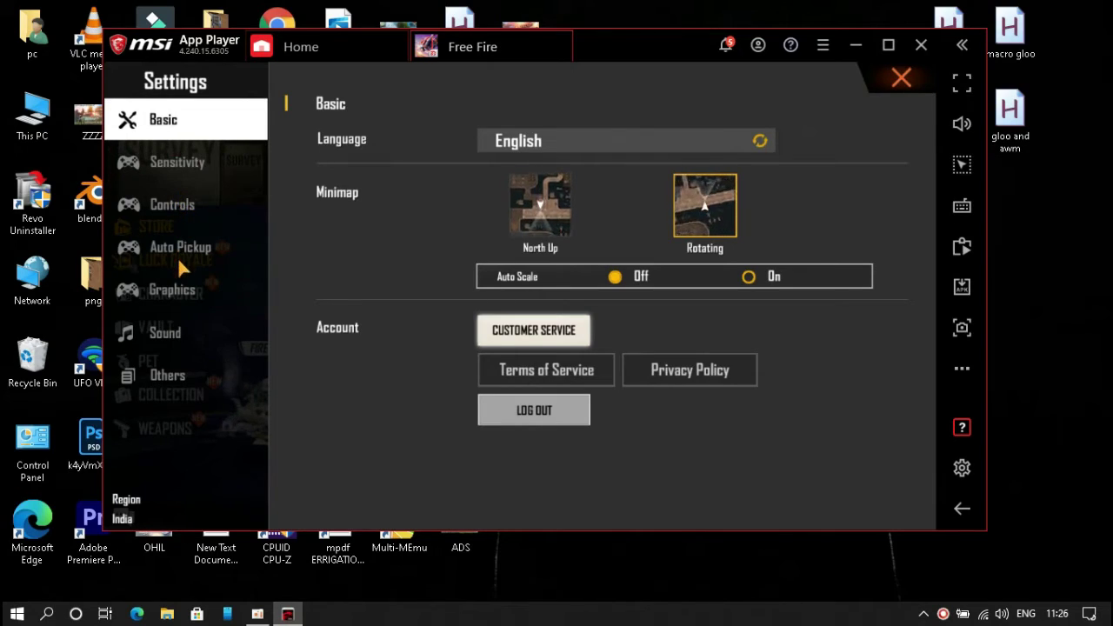
pyautogui.click(174, 289)
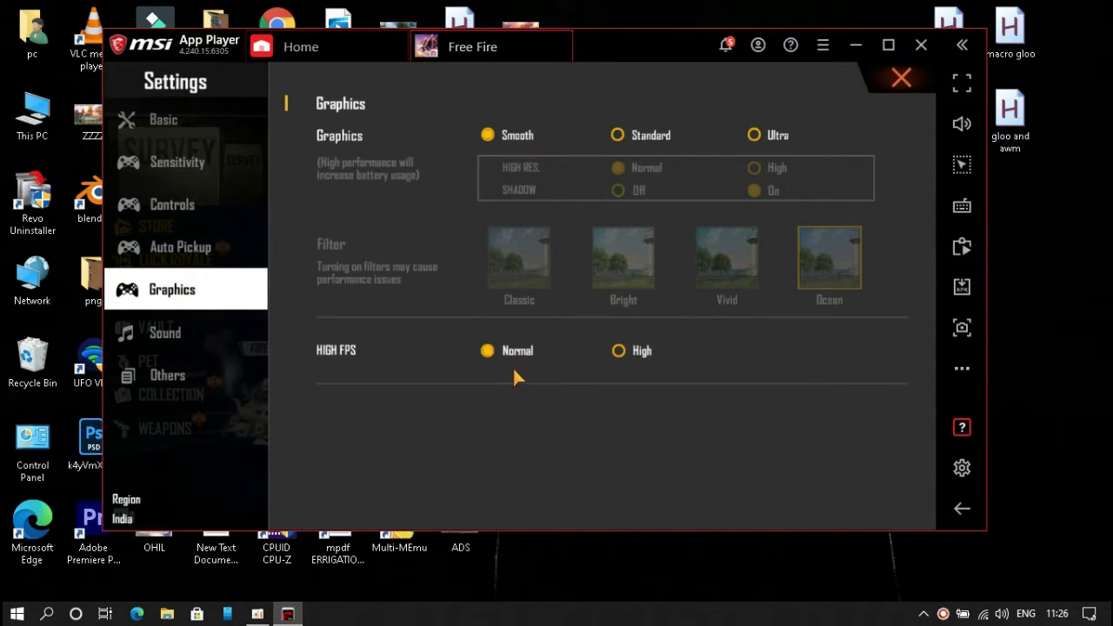
pyautogui.click(898, 82)
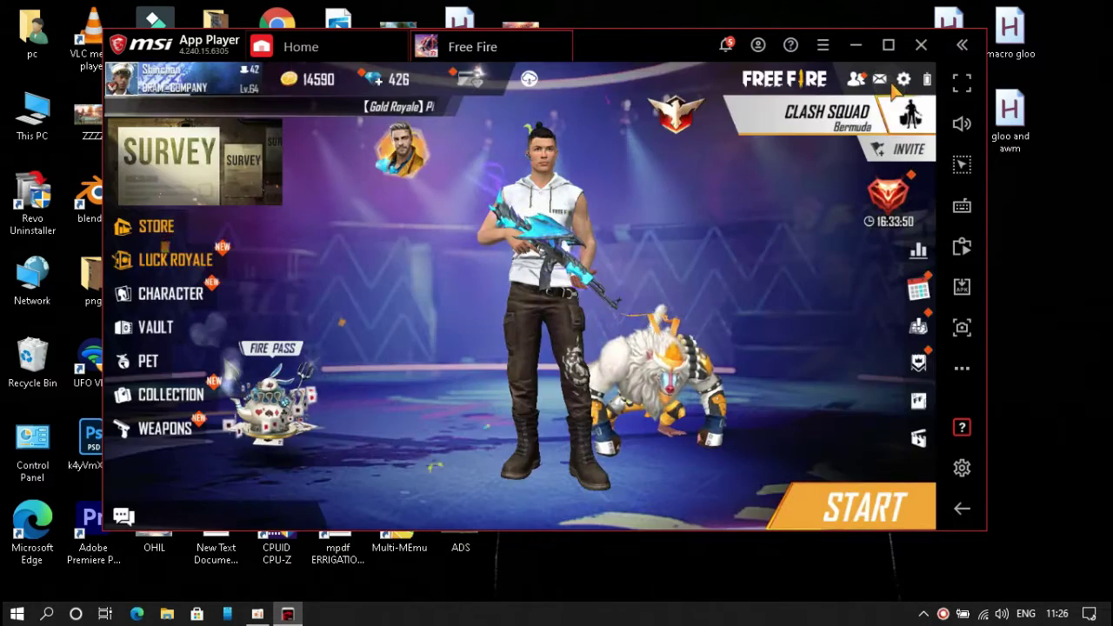
pyautogui.click(867, 511)
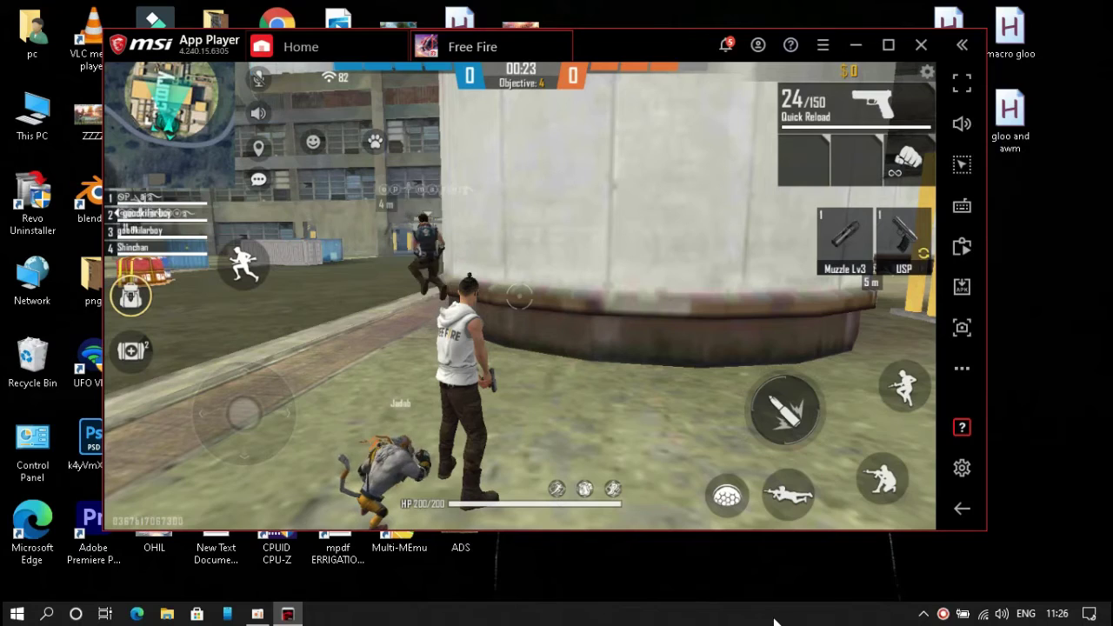
# Open Task Manager and go to the process details of MSI App Player
pyautogui.rightClick(774, 621)
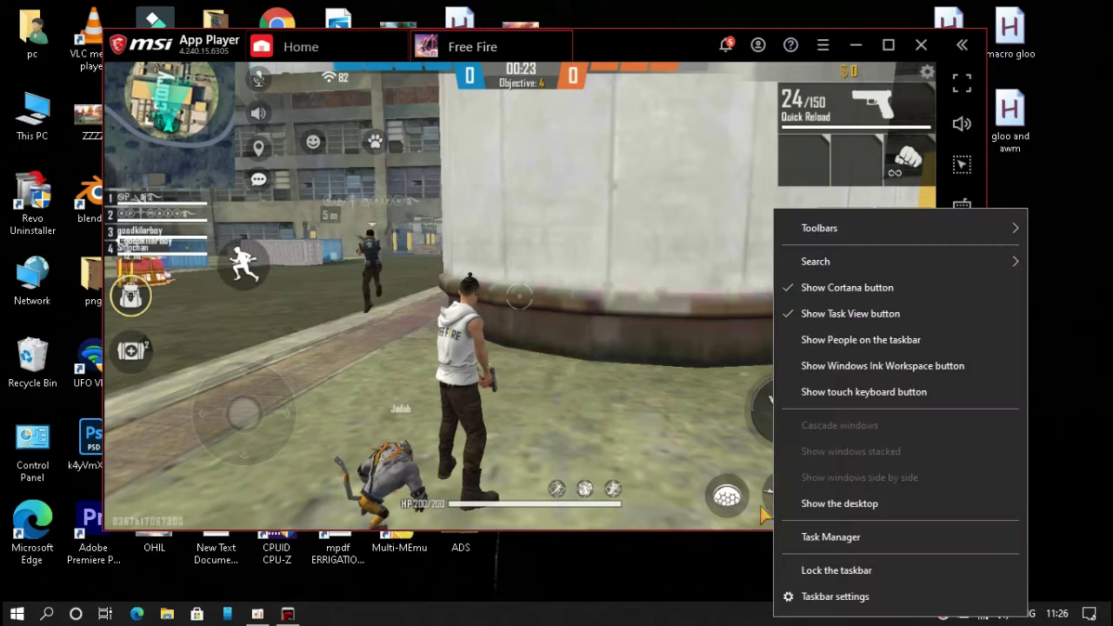
pyautogui.click(816, 535)
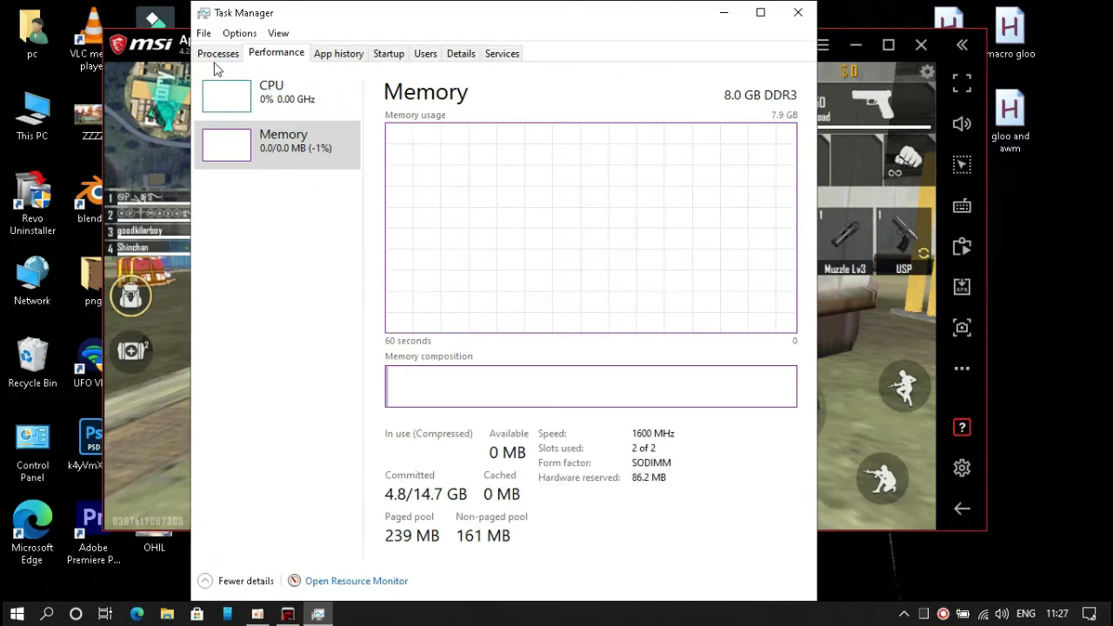
pyautogui.click(216, 56)
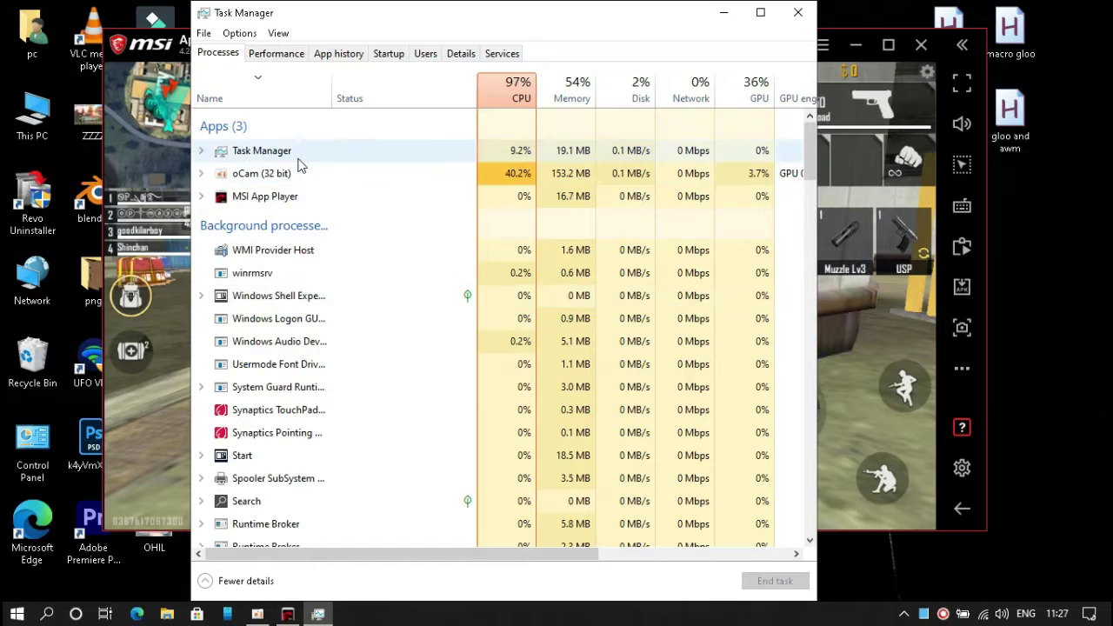
pyautogui.click(298, 197)
pyautogui.rightClick(341, 201)
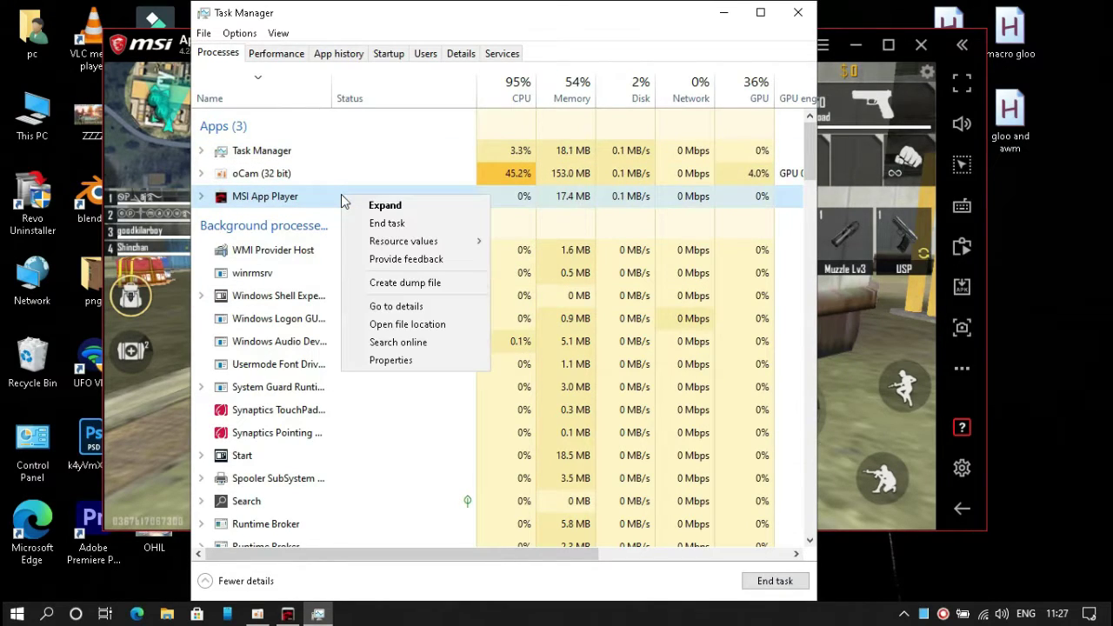
pyautogui.click(421, 306)
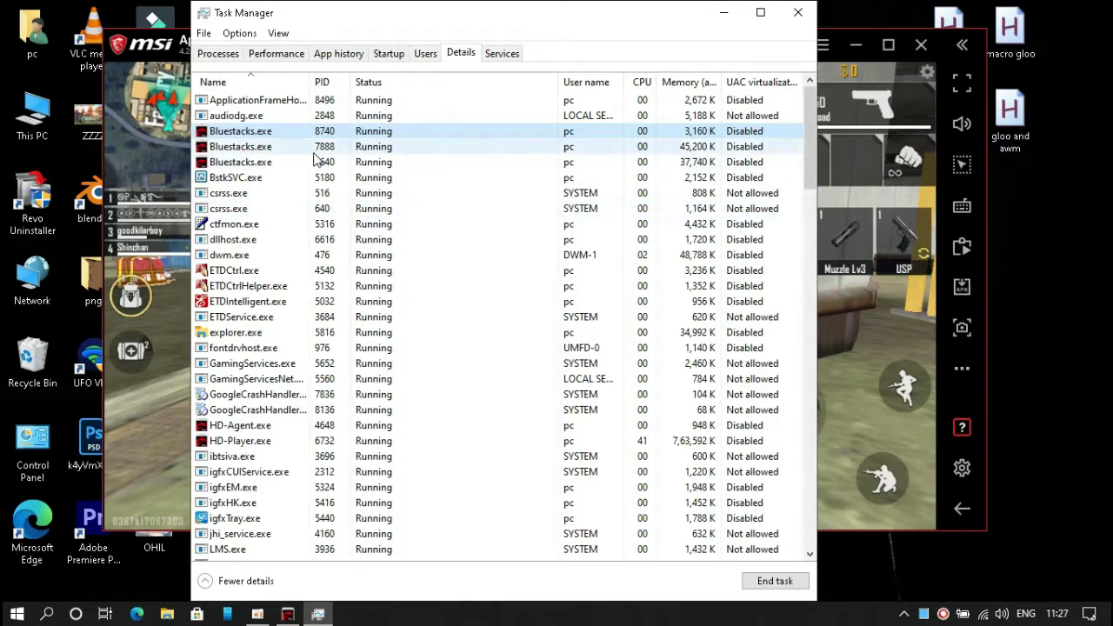
# Set the priority of all three Bluestacks.exe processes to High and confirm each change
pyautogui.rightClick(360, 139)
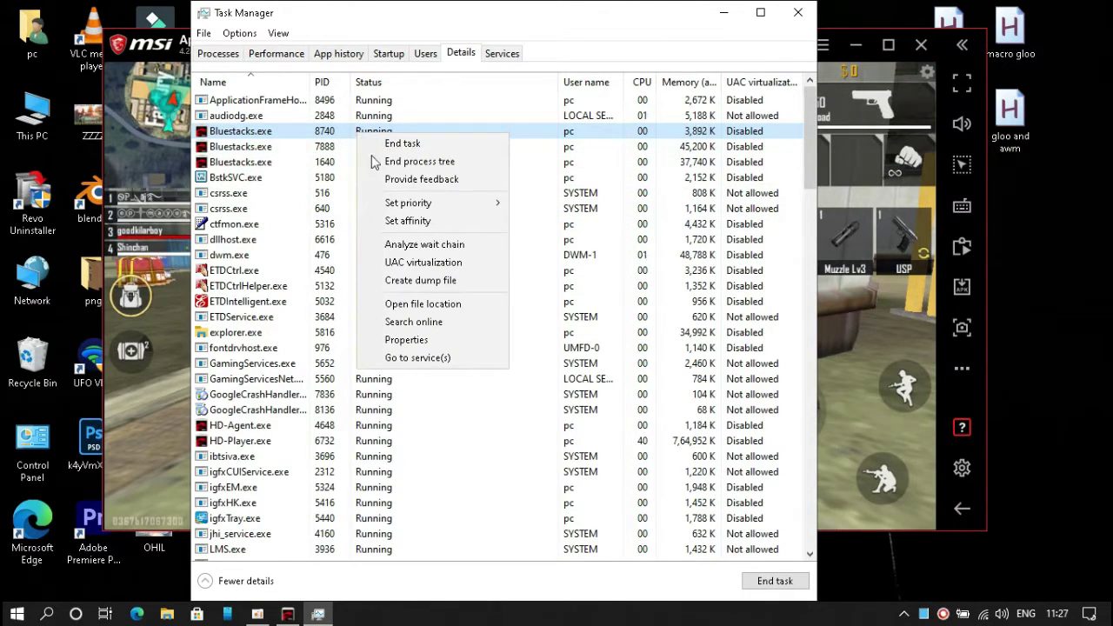
pyautogui.moveTo(422, 205)
pyautogui.click(524, 222)
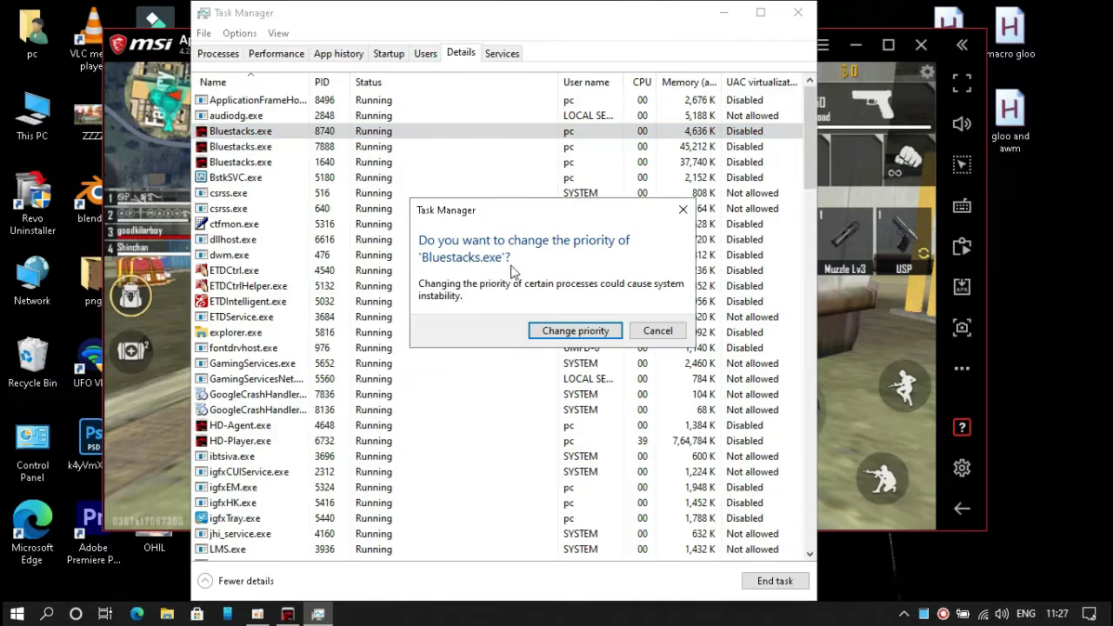
pyautogui.click(575, 330)
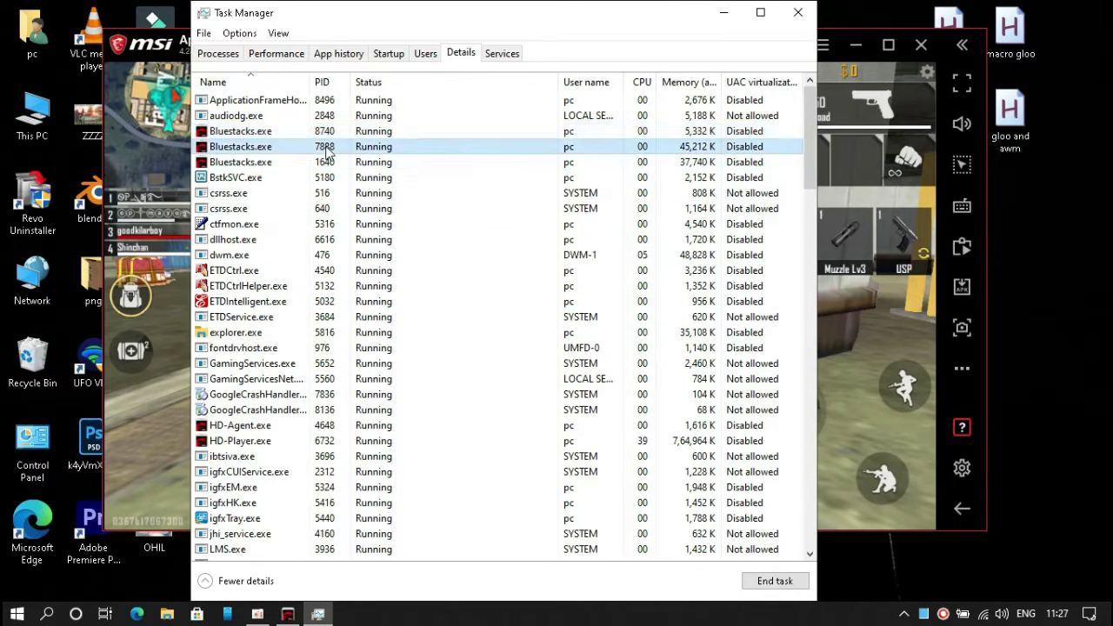
pyautogui.rightClick(328, 147)
pyautogui.moveTo(395, 219)
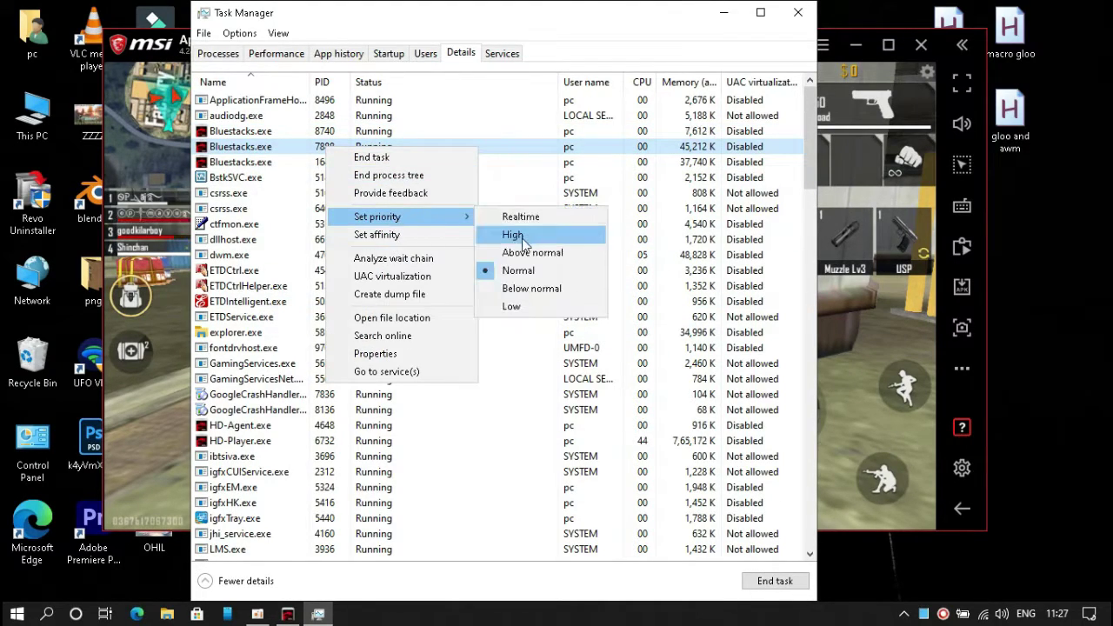
pyautogui.click(513, 234)
pyautogui.click(575, 330)
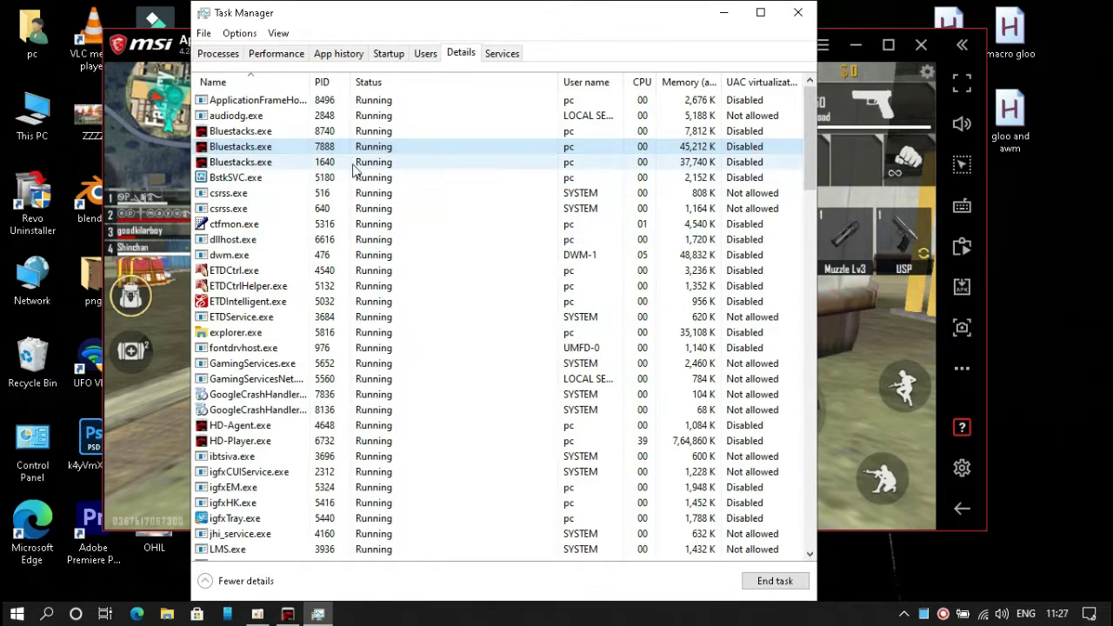
pyautogui.rightClick(352, 163)
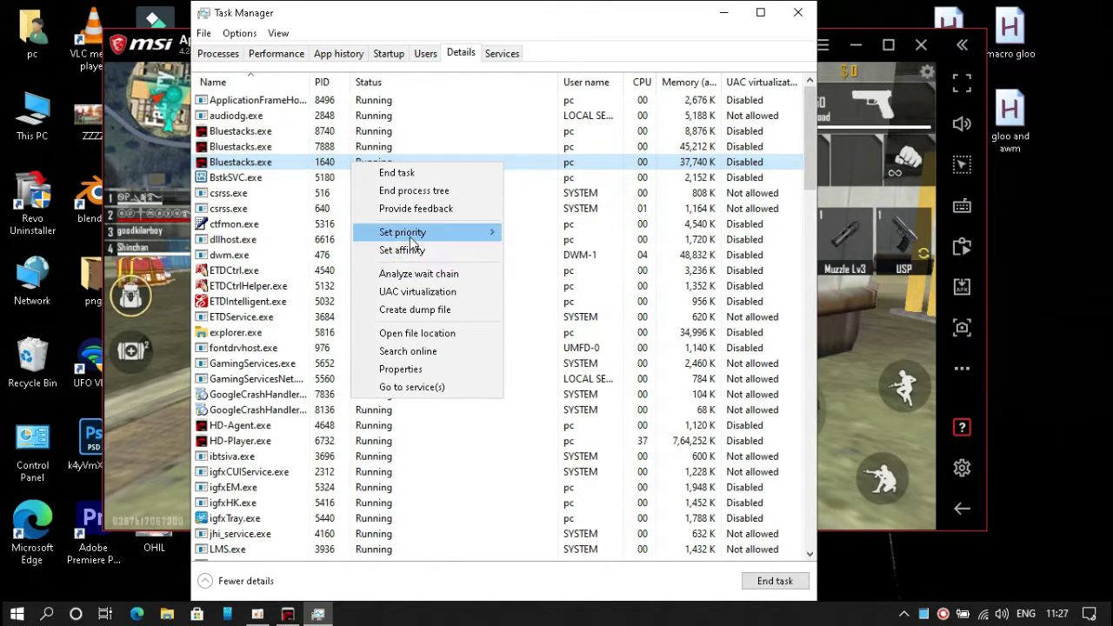
pyautogui.moveTo(409, 231)
pyautogui.click(516, 254)
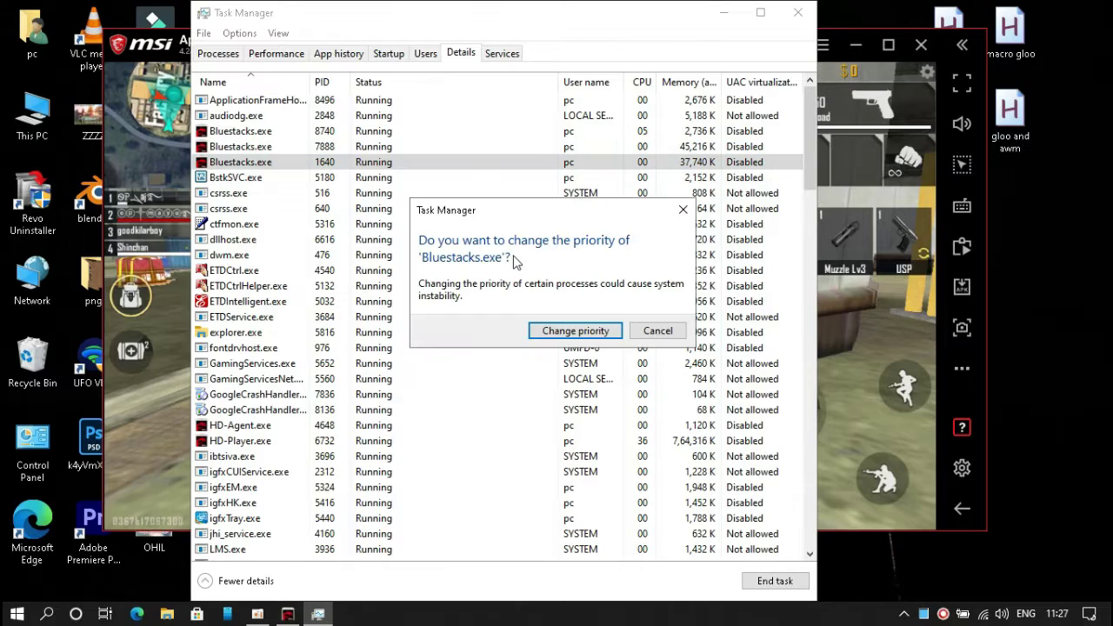
pyautogui.click(544, 331)
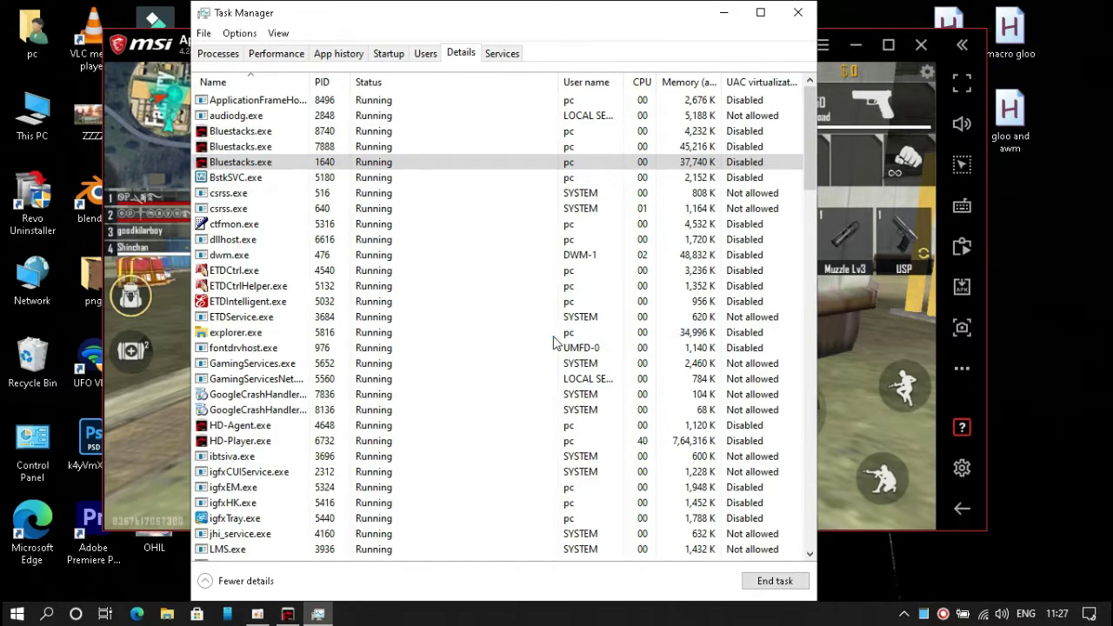
# Set the priority of the HD-Agent.exe process to High and confirm the change
pyautogui.rightClick(413, 428)
pyautogui.moveTo(539, 261)
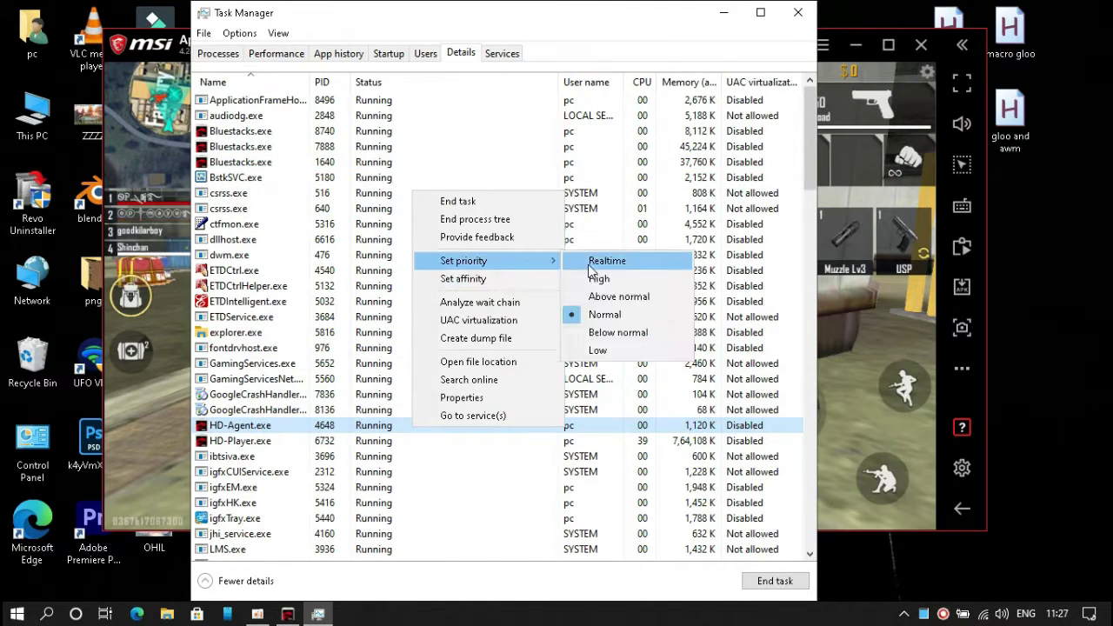
pyautogui.click(591, 278)
pyautogui.click(576, 328)
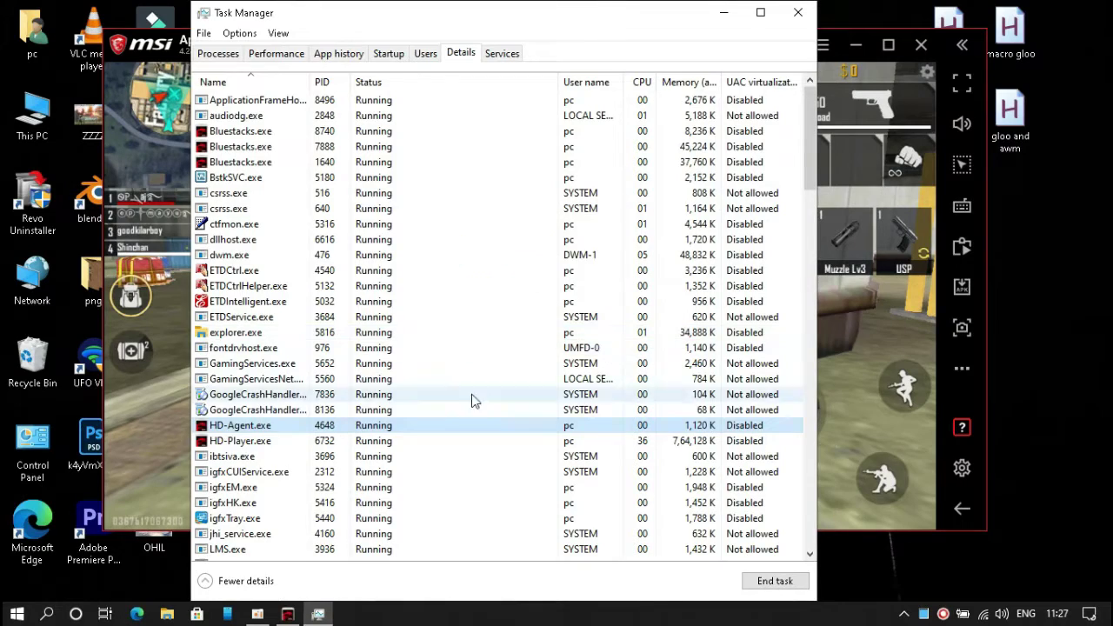
# Open the priority options of the HD-Player.exe process
pyautogui.rightClick(394, 442)
pyautogui.moveTo(461, 272)
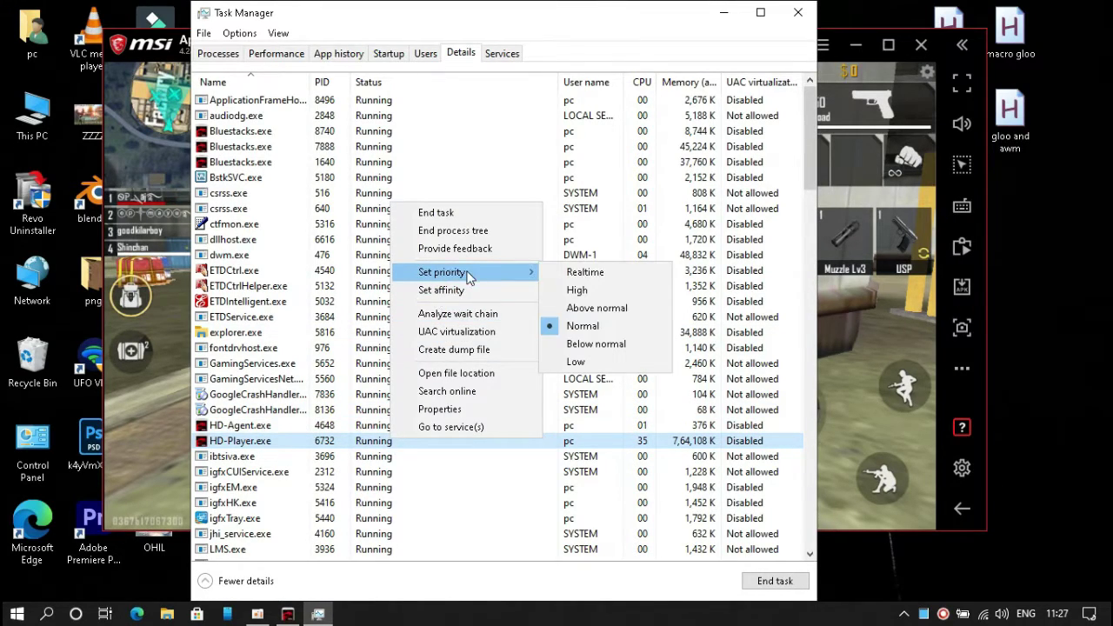